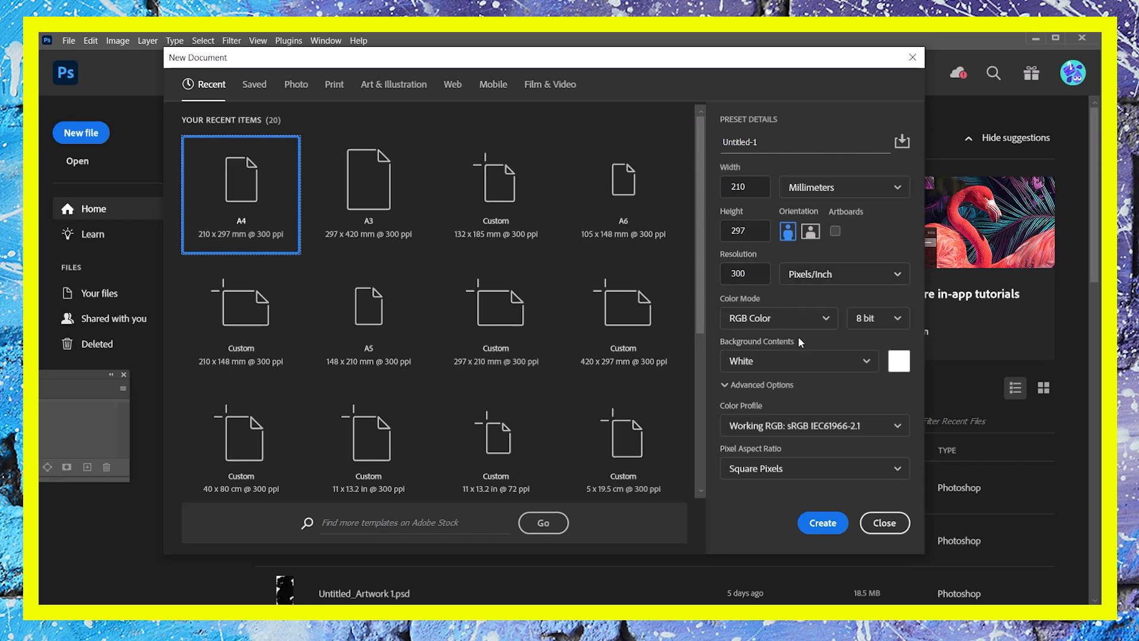
- Create a new A4 document at 300 ppi and open the scanned image file Image (9).jfif
click(824, 524)
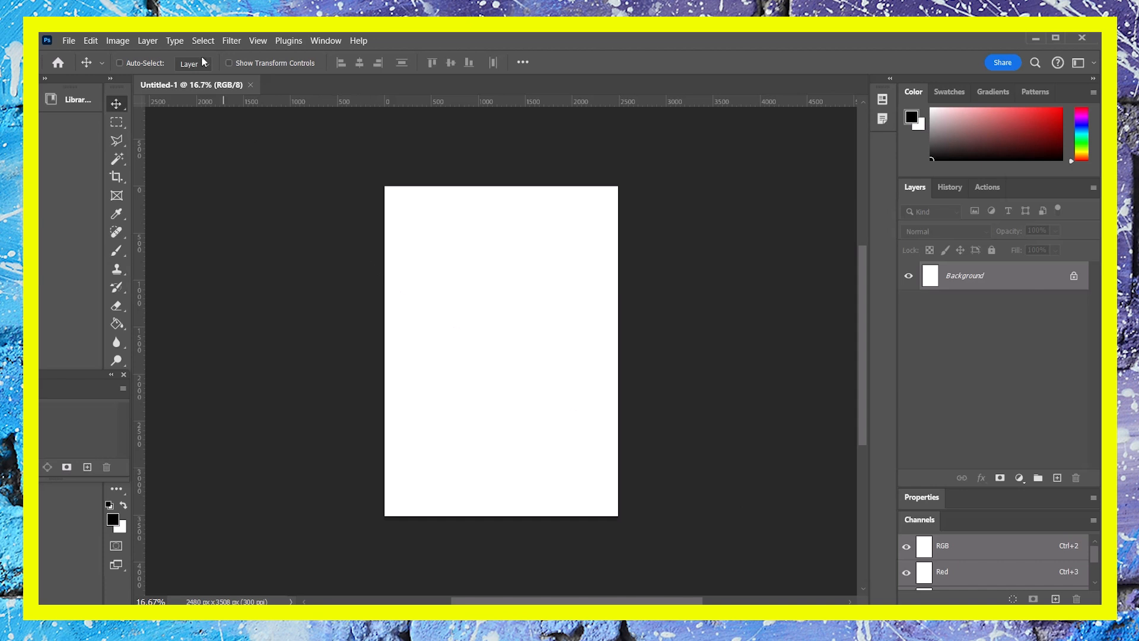
click(69, 43)
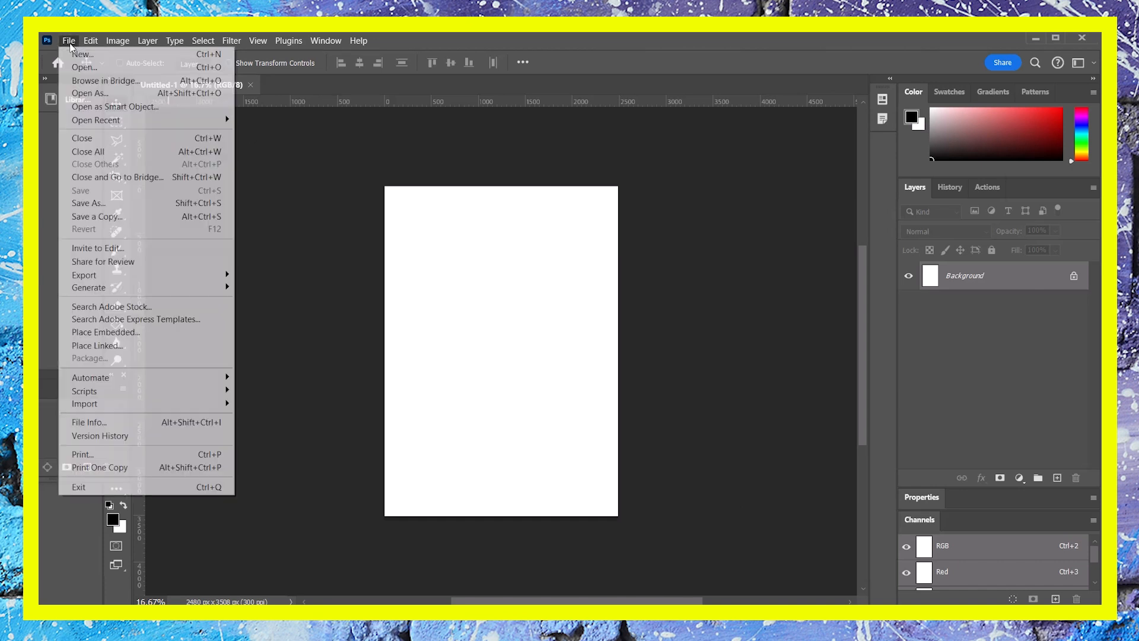
click(83, 67)
click(999, 516)
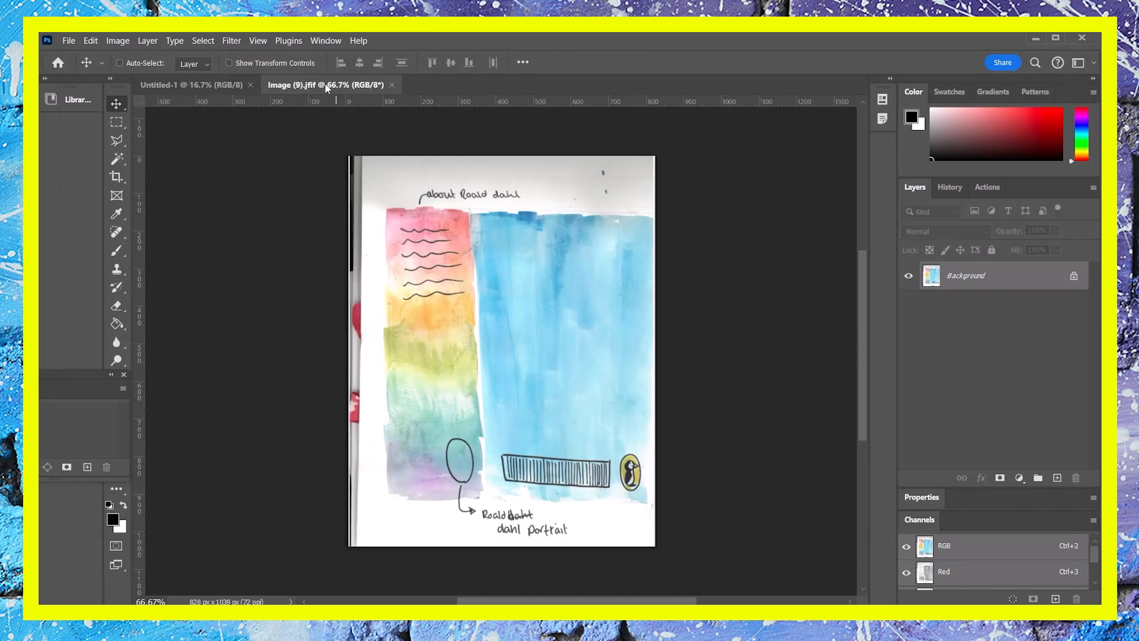
- Drag the scanned image into the new A4 document as a new layer and close the image's own window
drag(326, 87, 357, 134)
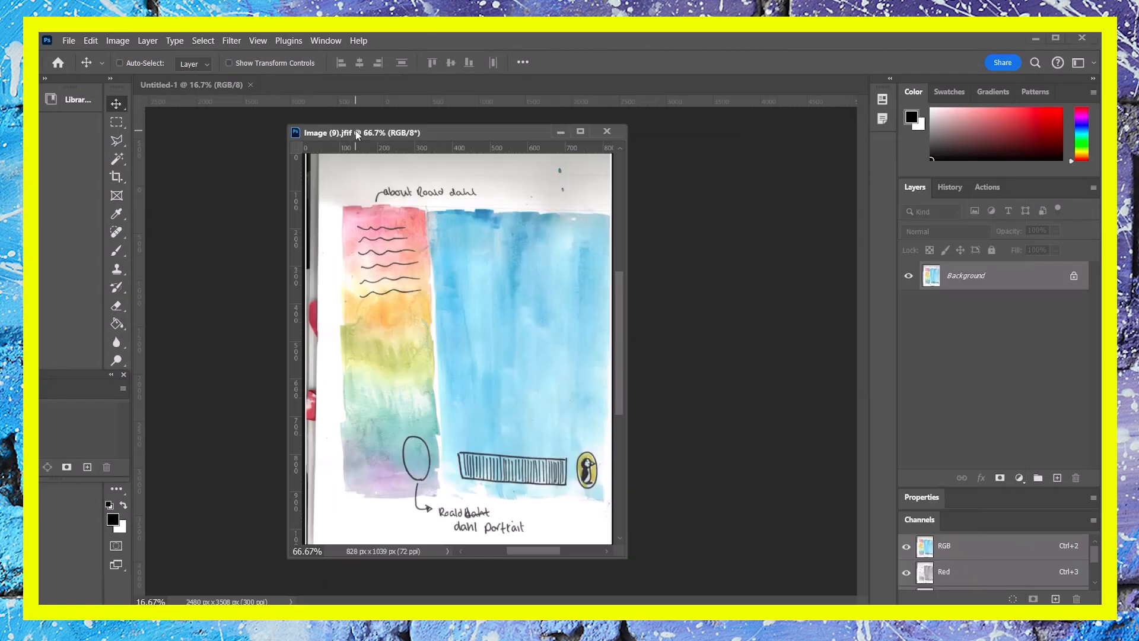
drag(441, 144, 727, 162)
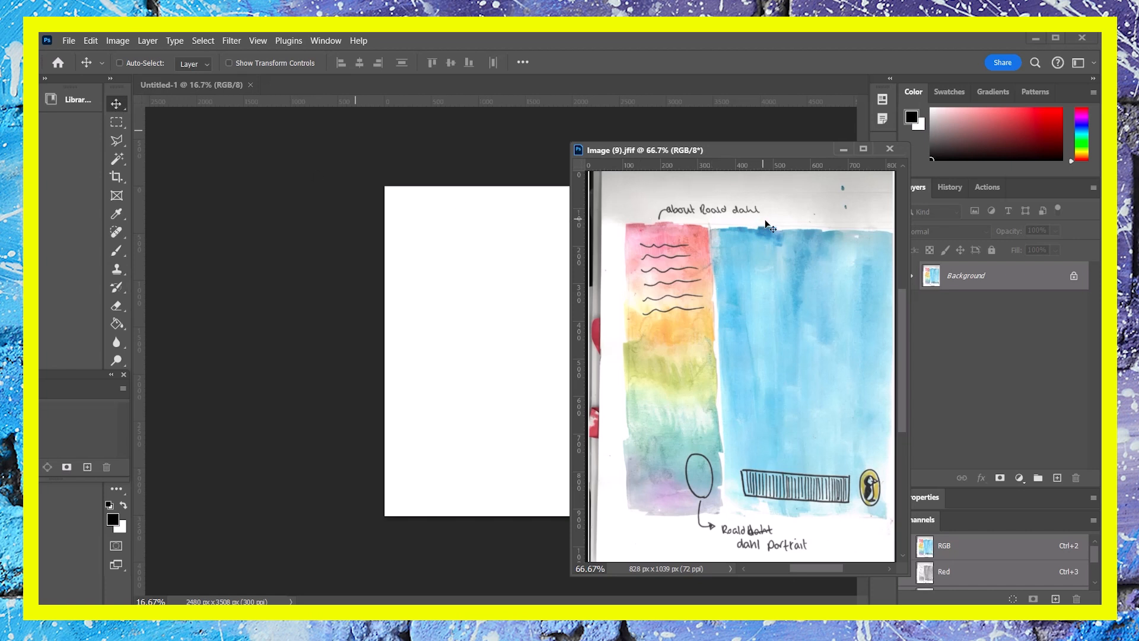
drag(765, 222, 469, 274)
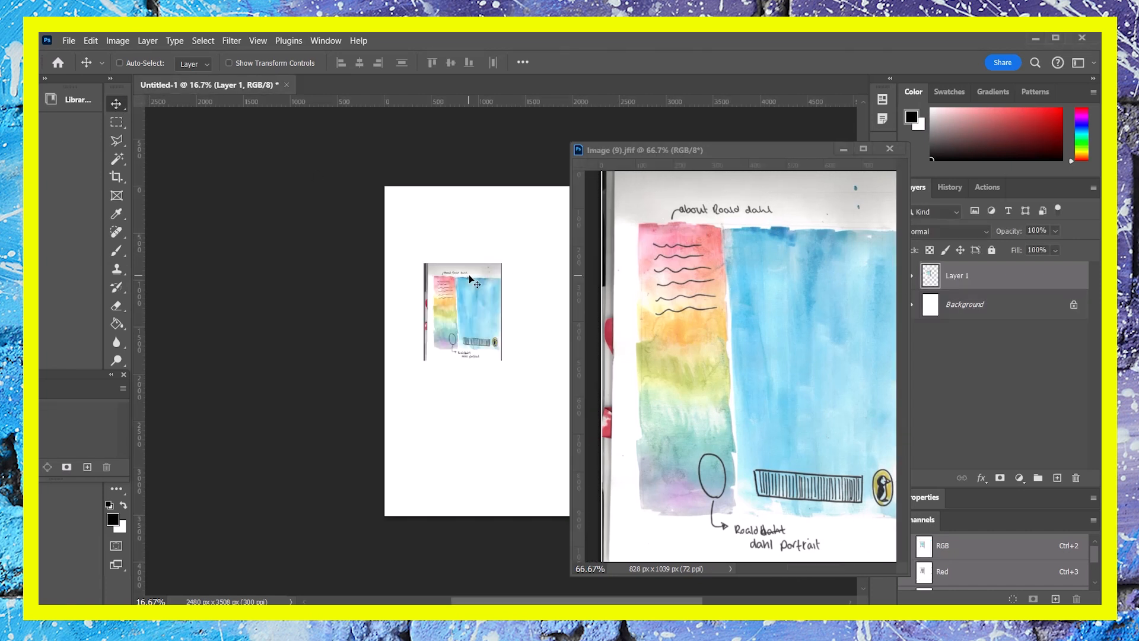
click(890, 150)
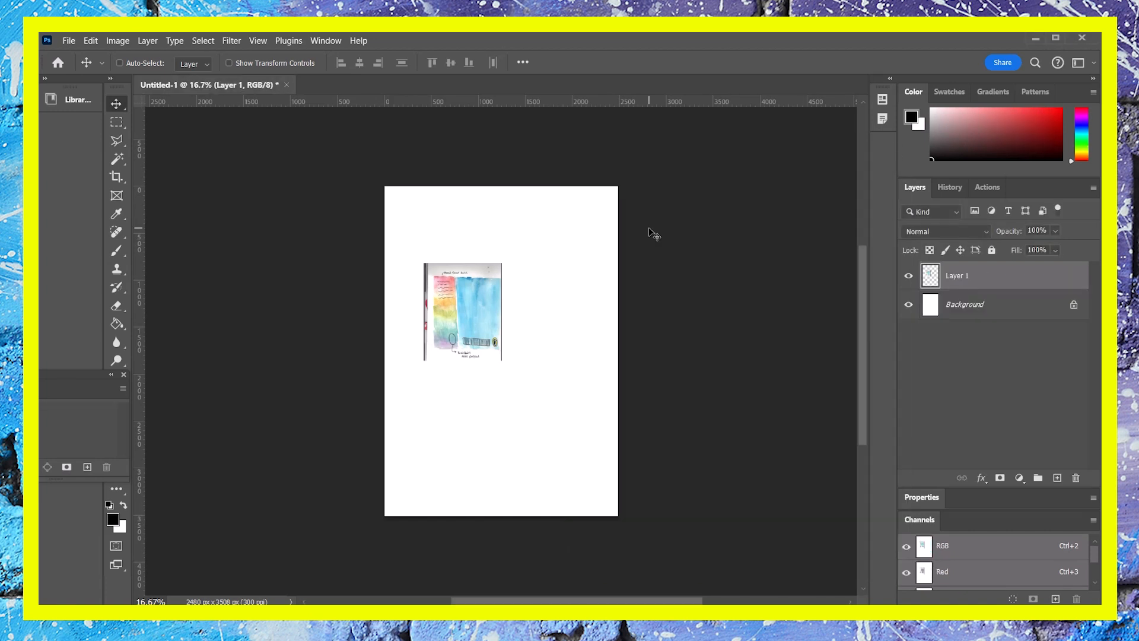
- Enlarge and reposition the pasted image with Free Transform so its blue painted area covers the page
drag(478, 314, 518, 322)
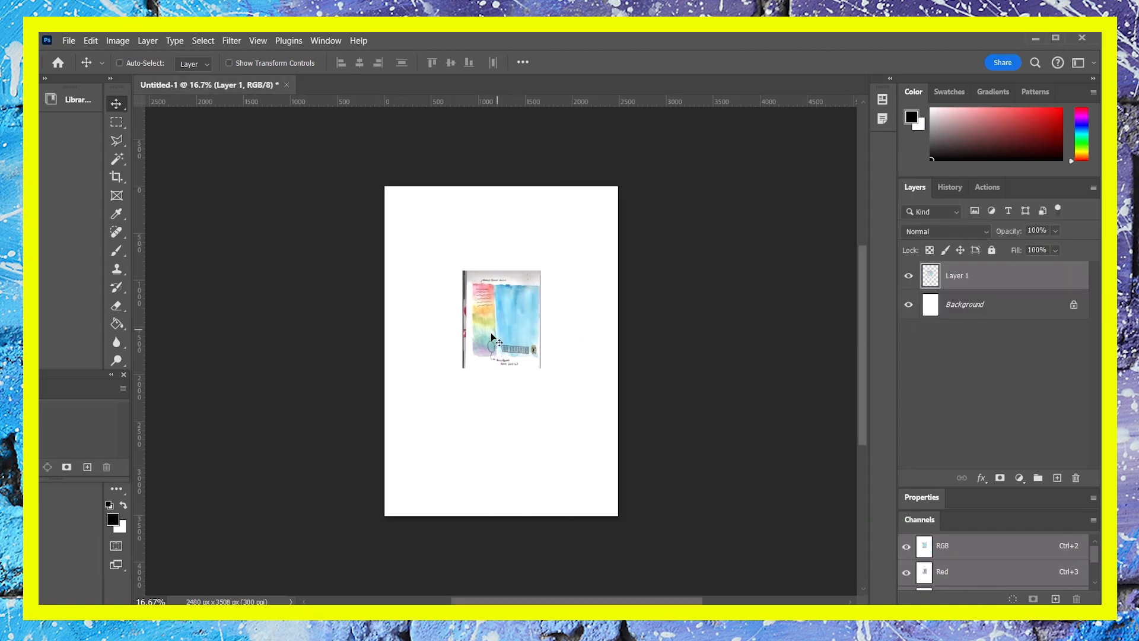
key(ctrl+t)
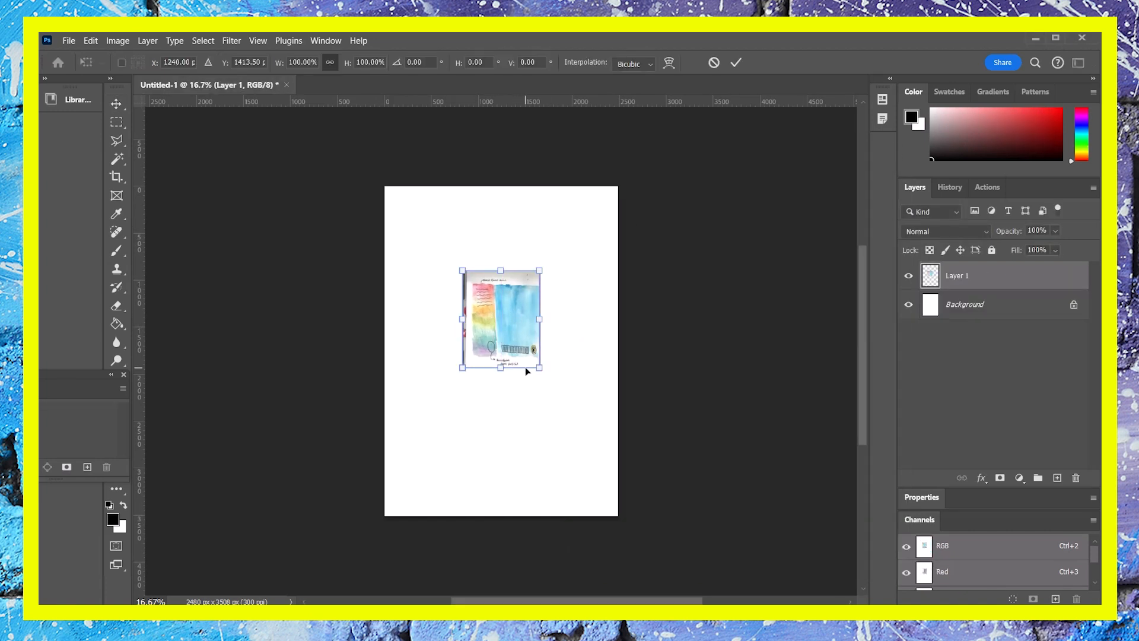
drag(539, 368, 624, 529)
drag(578, 406, 515, 410)
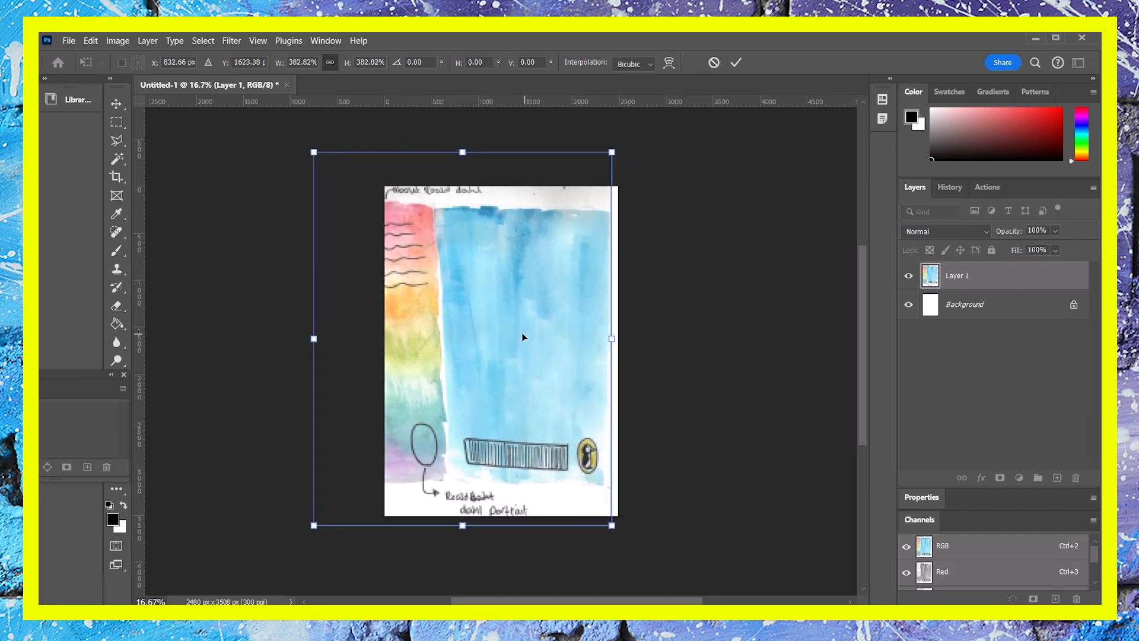
drag(309, 153, 286, 123)
drag(507, 348, 499, 364)
key(Return)
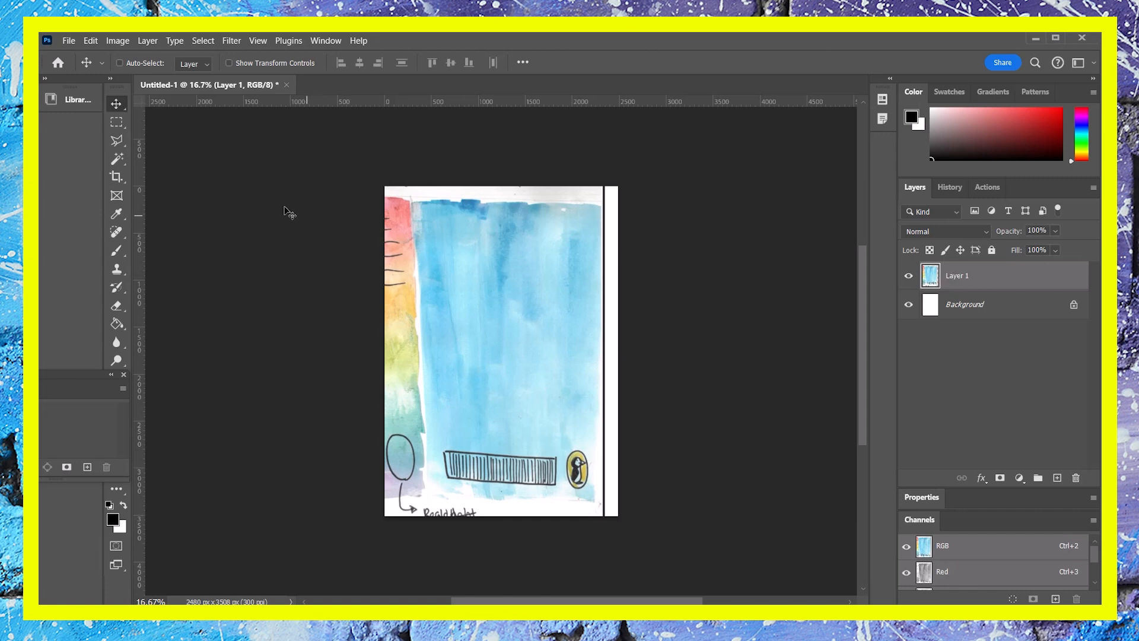
- Select the outline of the blue painted area with the Polygonal Lasso tool
click(116, 141)
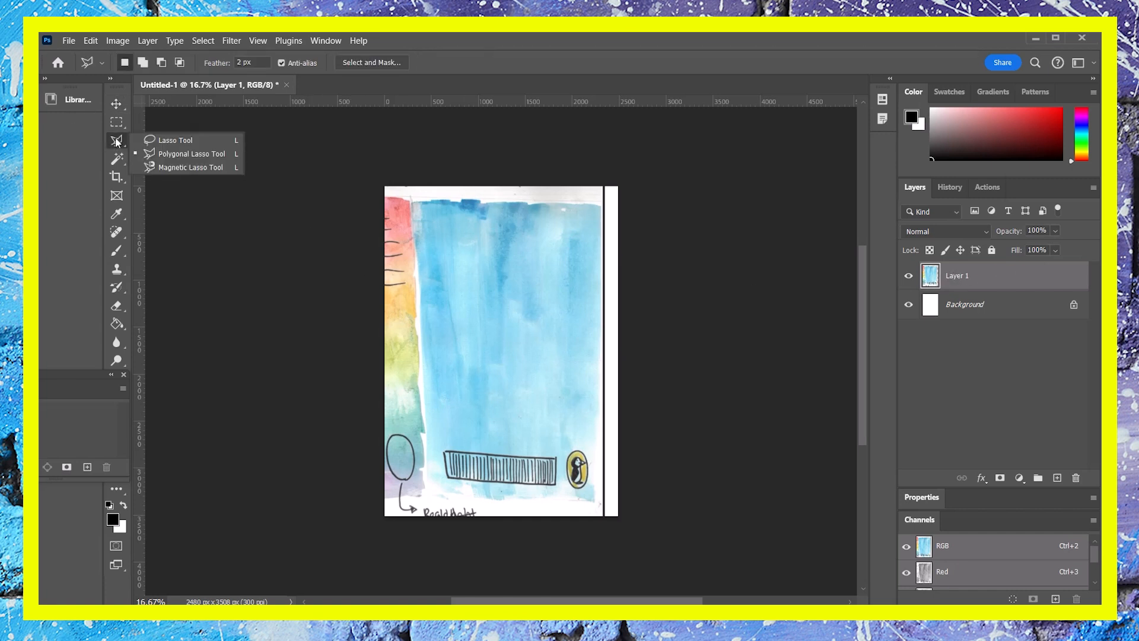
click(155, 154)
click(410, 195)
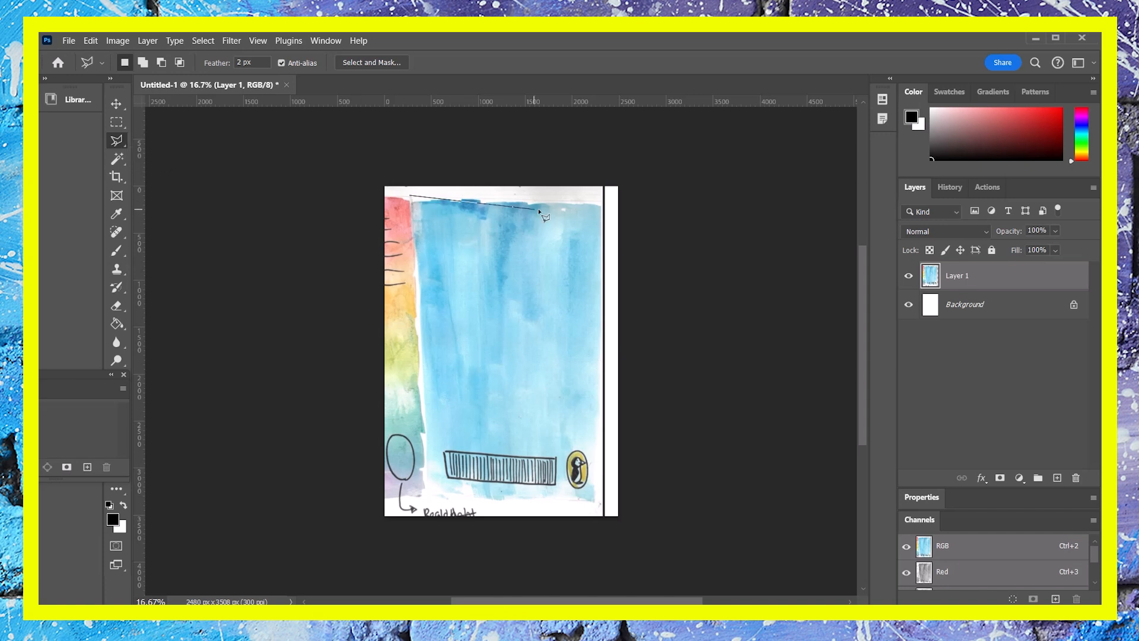
click(602, 199)
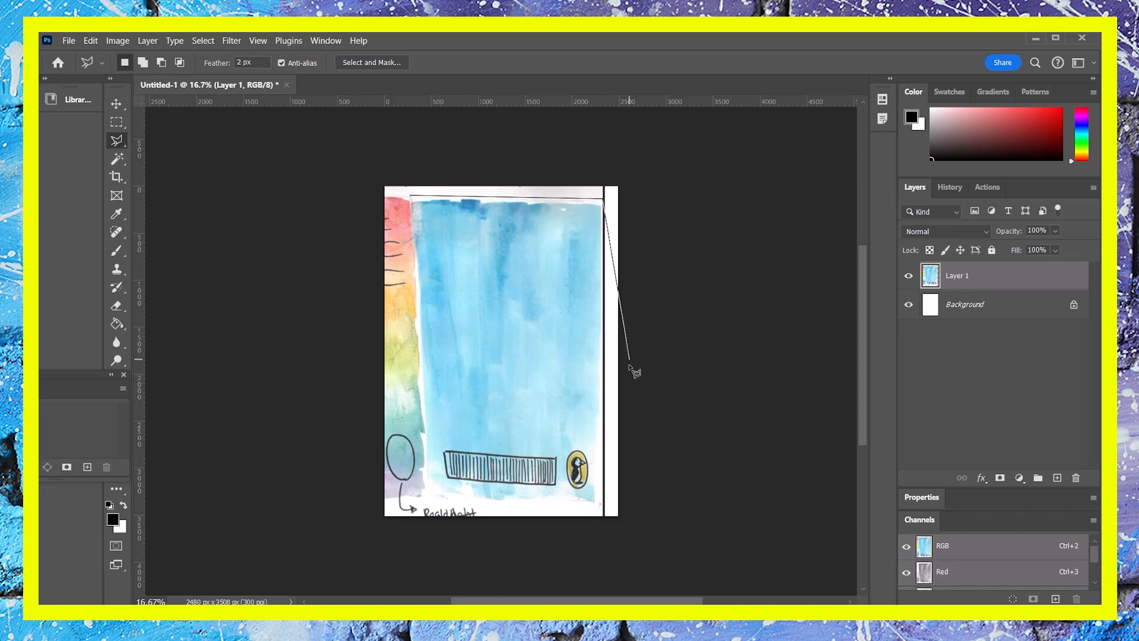
click(600, 504)
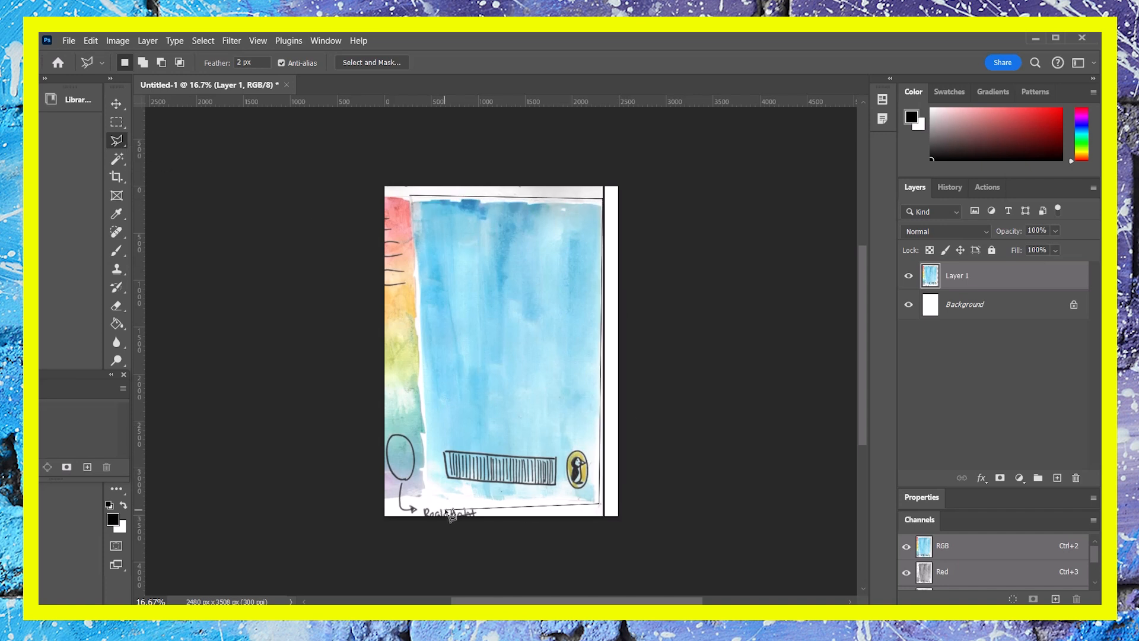
click(521, 507)
click(426, 494)
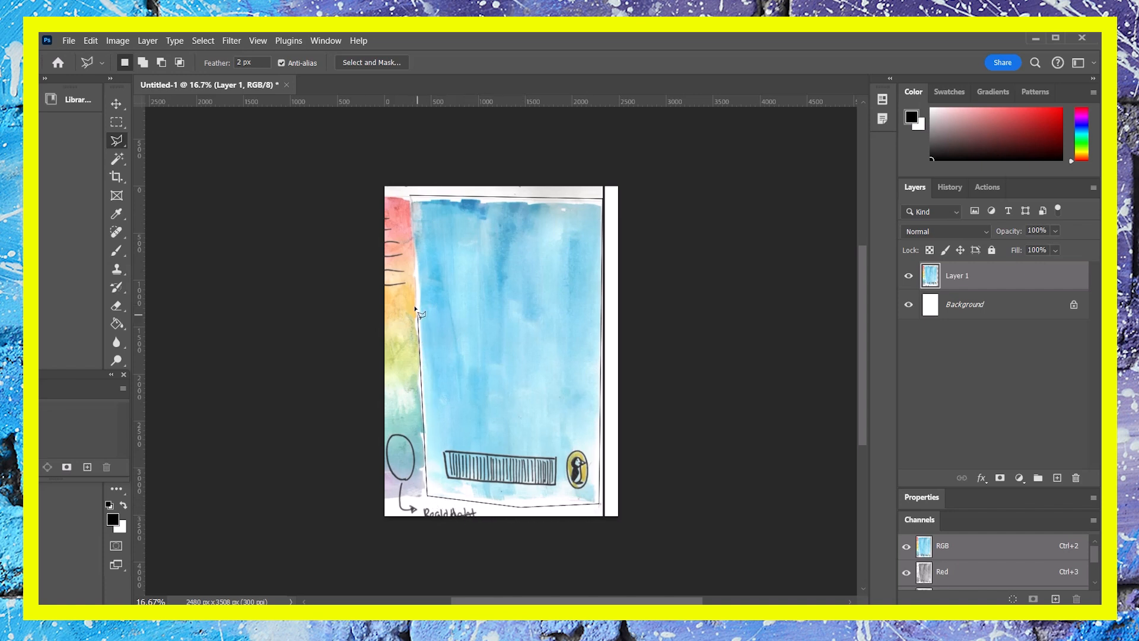
click(413, 198)
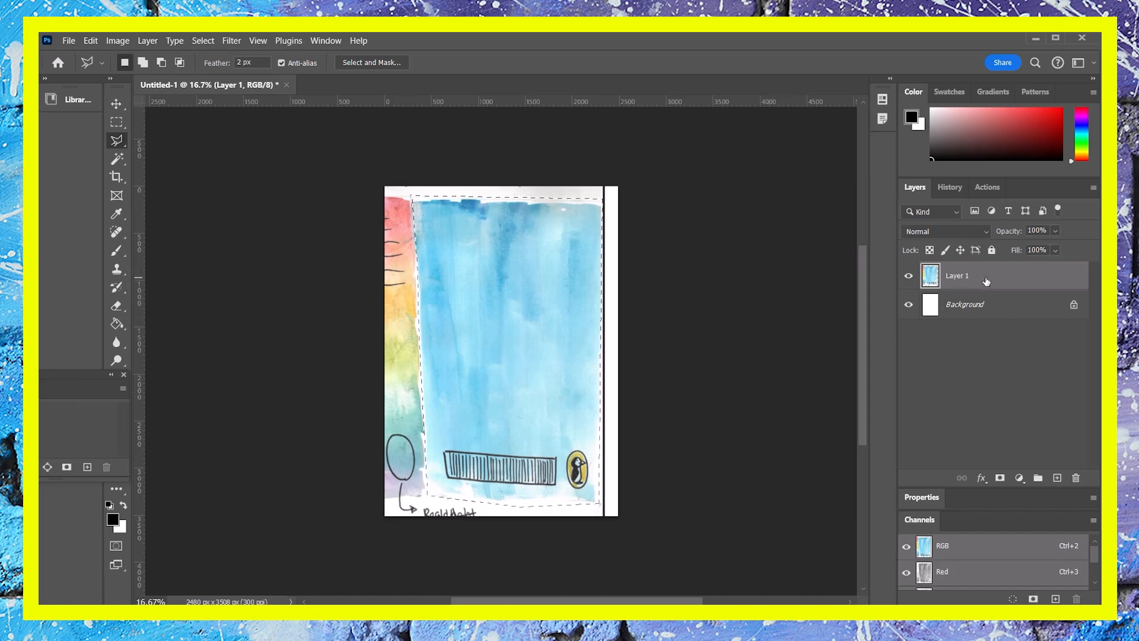
- Copy the selected blue area onto a new layer and hide the original Layer 1
key(ctrl+j)
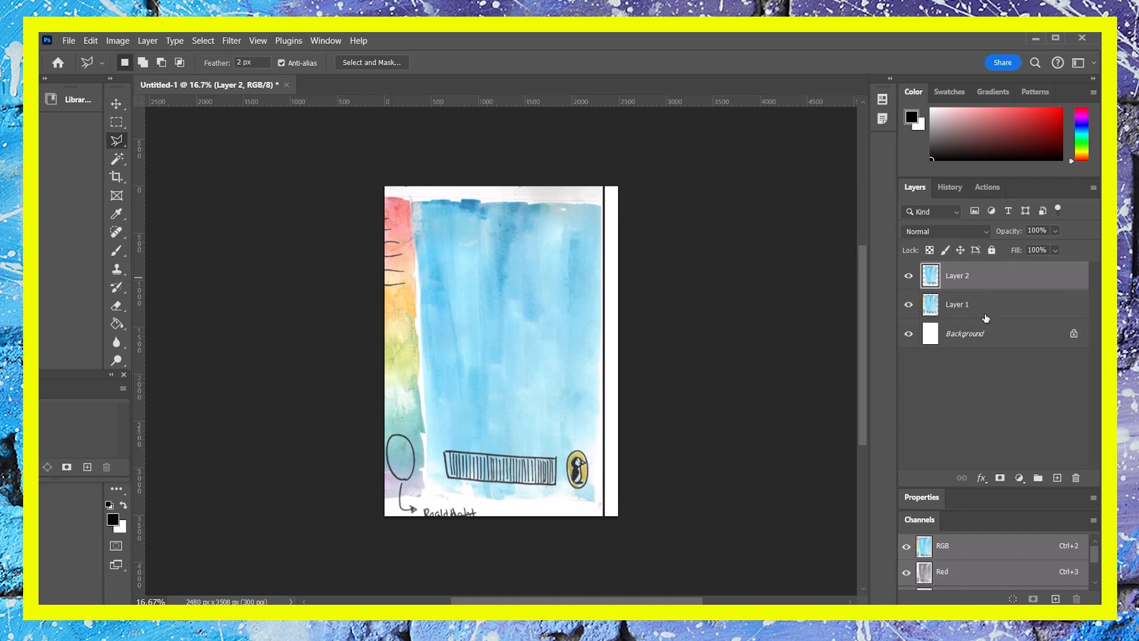
click(910, 305)
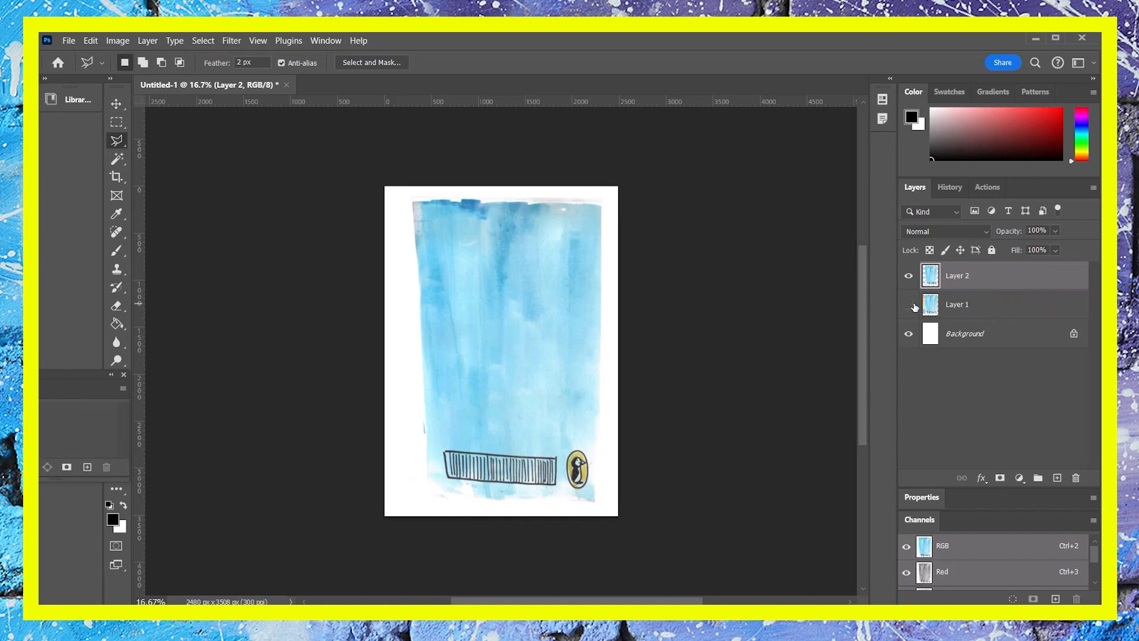
click(909, 305)
click(909, 305)
click(908, 275)
click(909, 275)
click(909, 305)
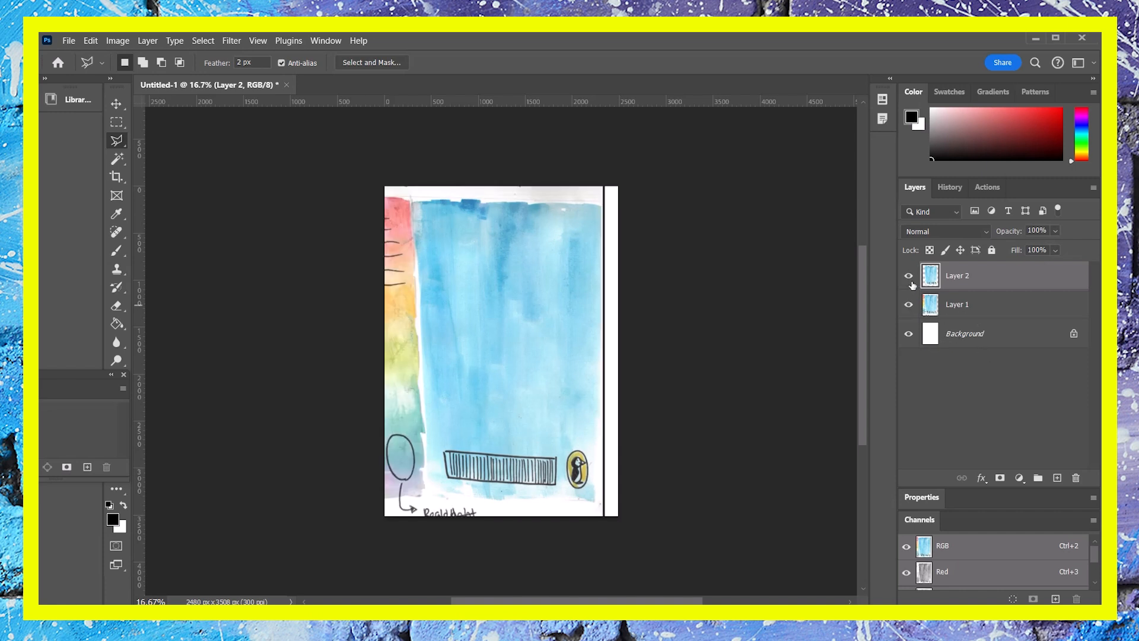
click(909, 304)
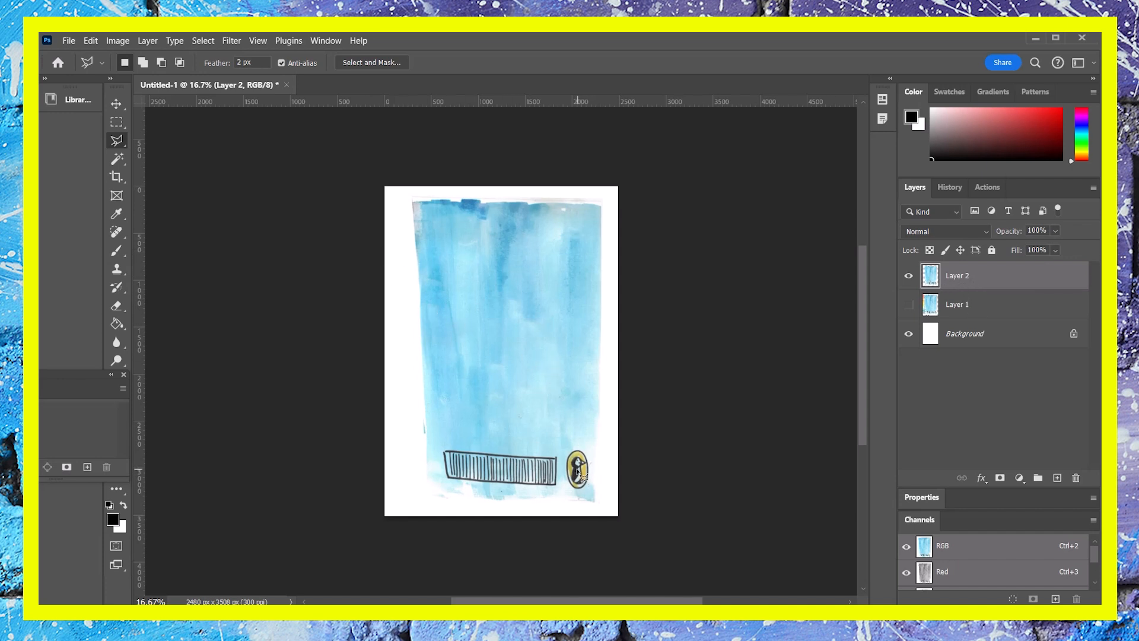
- Try recolouring the blue layer in Hue/Saturation with hue +12, saturation +34 and lightness -15, then cancel
key(ctrl+u)
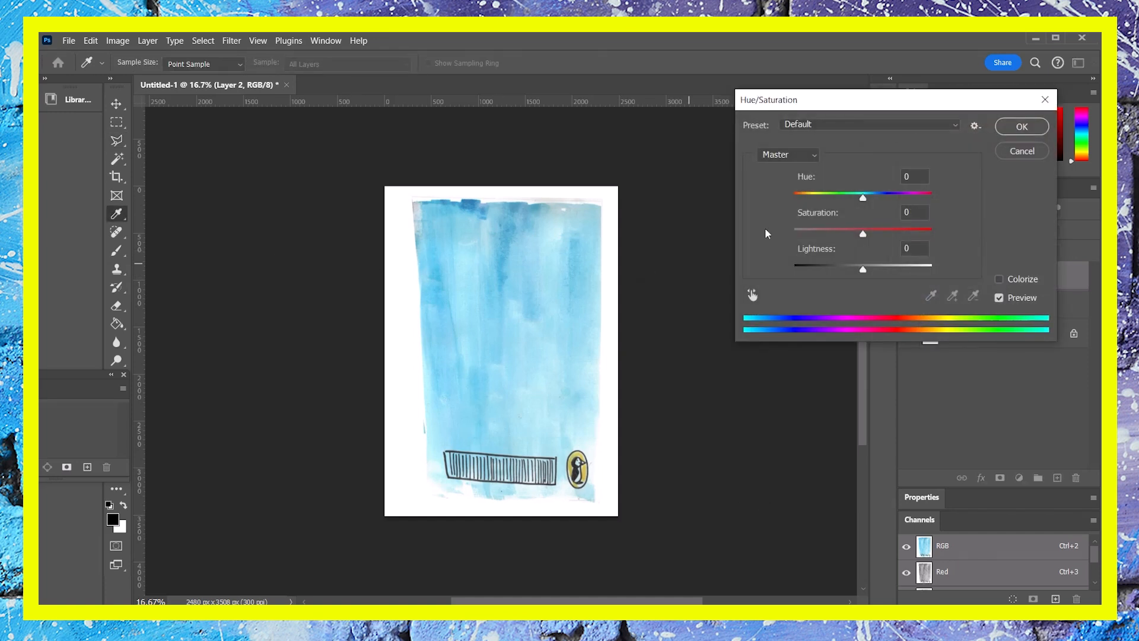
click(1025, 135)
click(117, 40)
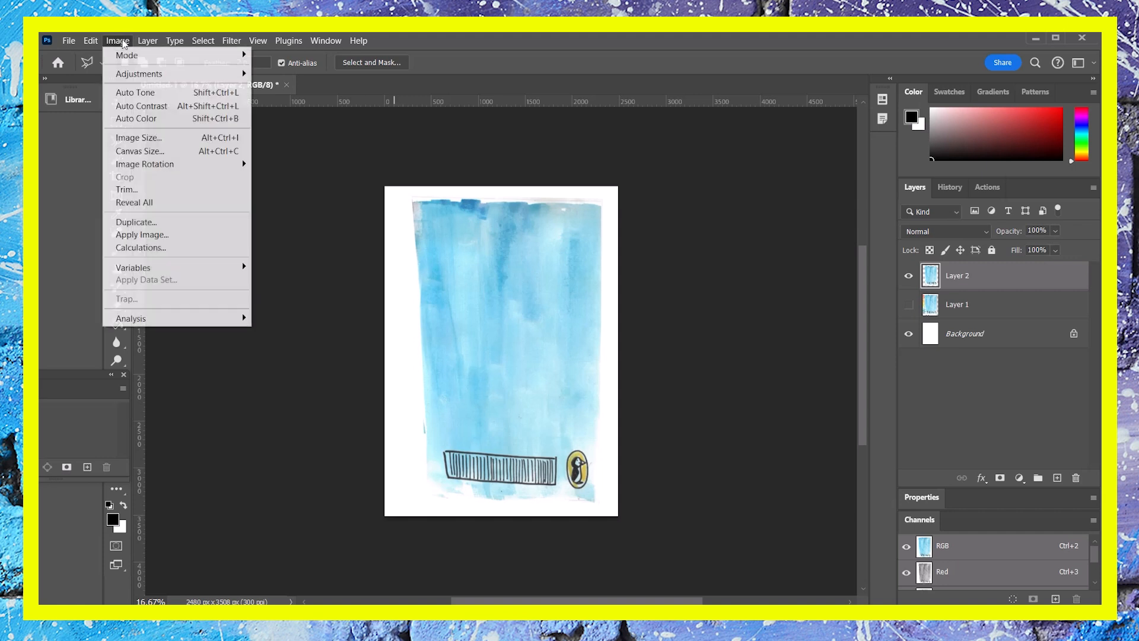
mouse_move(136, 74)
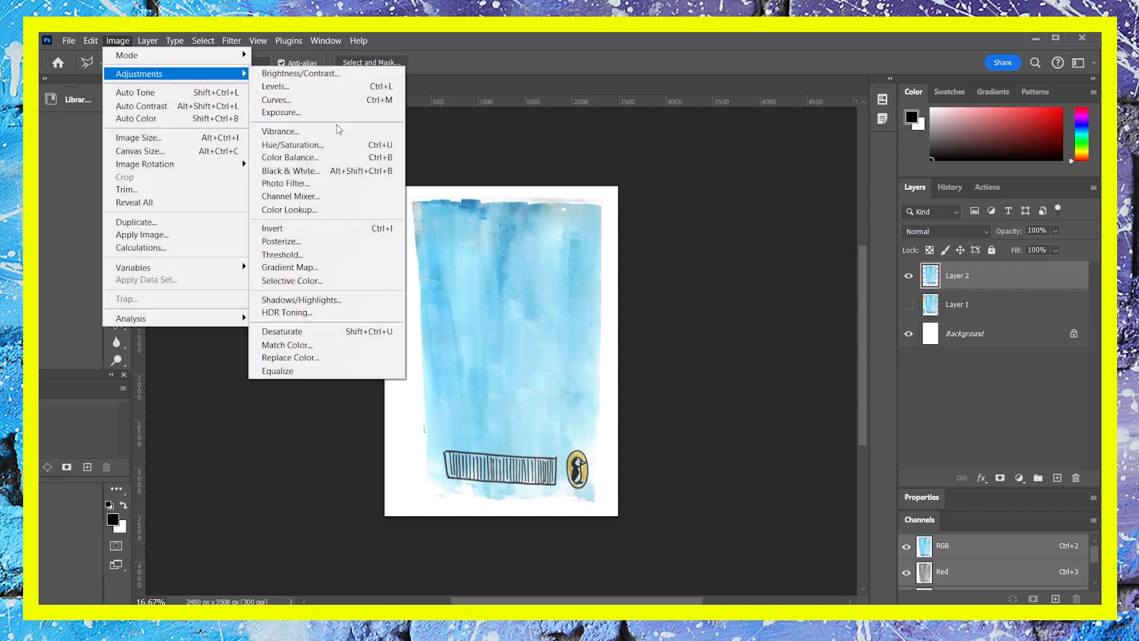
click(343, 145)
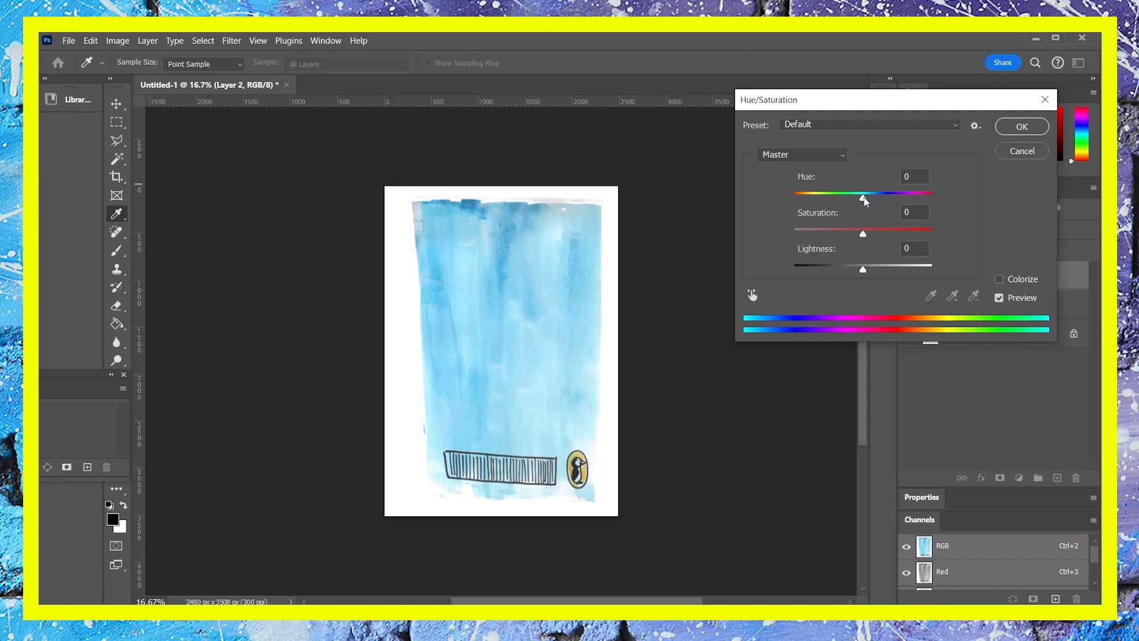
mouse_move(864, 200)
mouse_down()
mouse_move(798, 198)
mouse_move(835, 198)
mouse_move(882, 234)
mouse_move(867, 235)
mouse_move(852, 269)
mouse_move(886, 235)
mouse_up()
drag(836, 197, 918, 200)
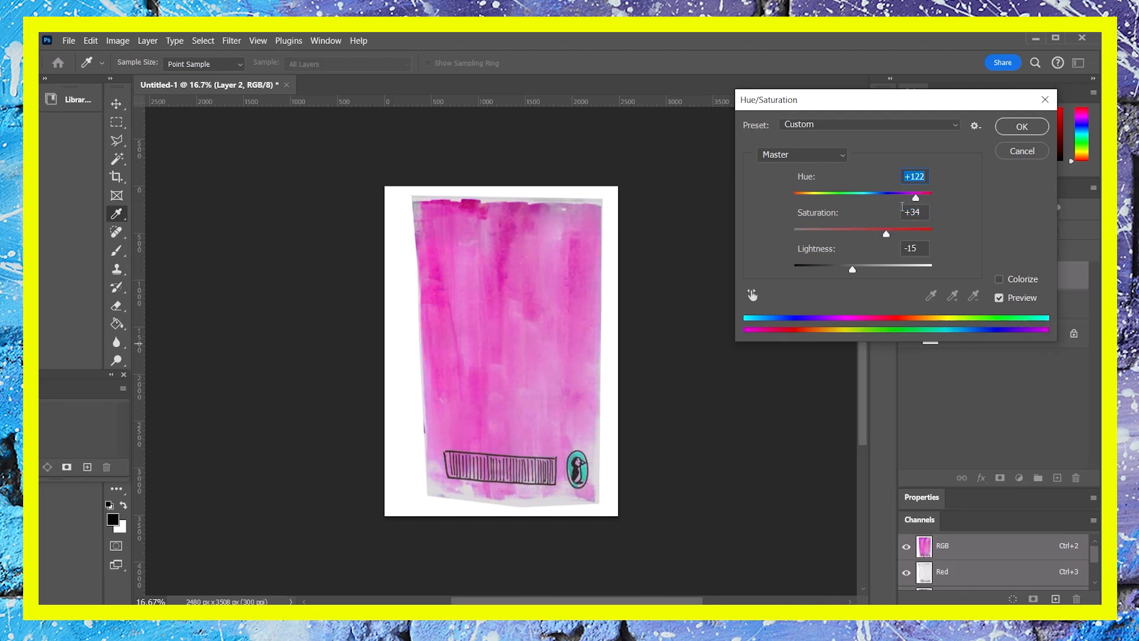
mouse_move(915, 201)
mouse_down()
mouse_move(862, 198)
mouse_move(870, 201)
mouse_up()
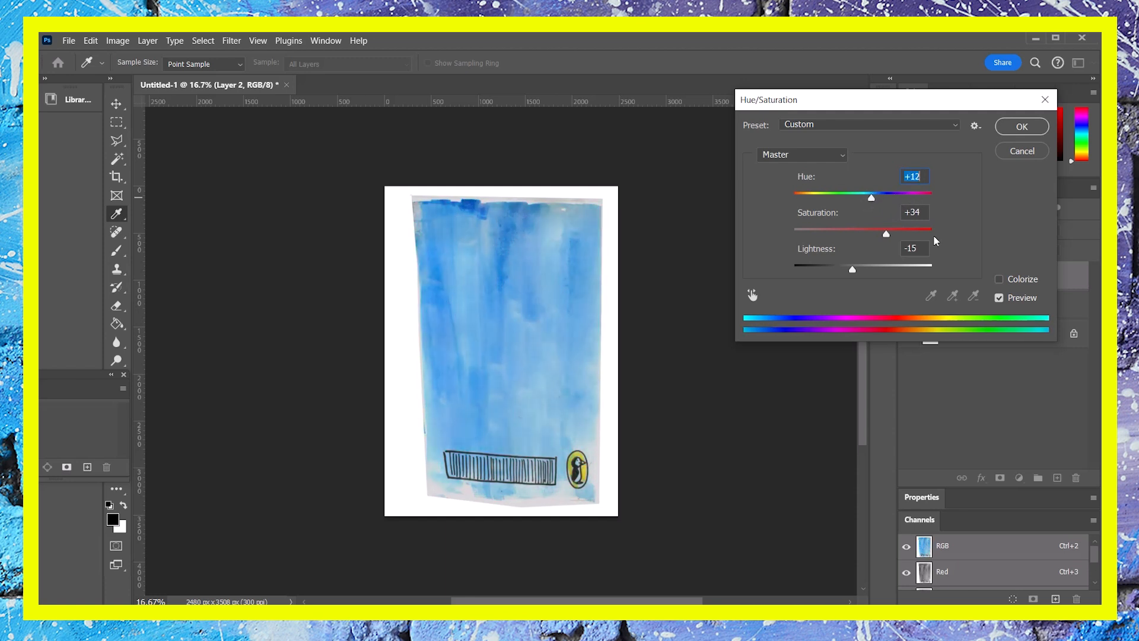
click(1019, 151)
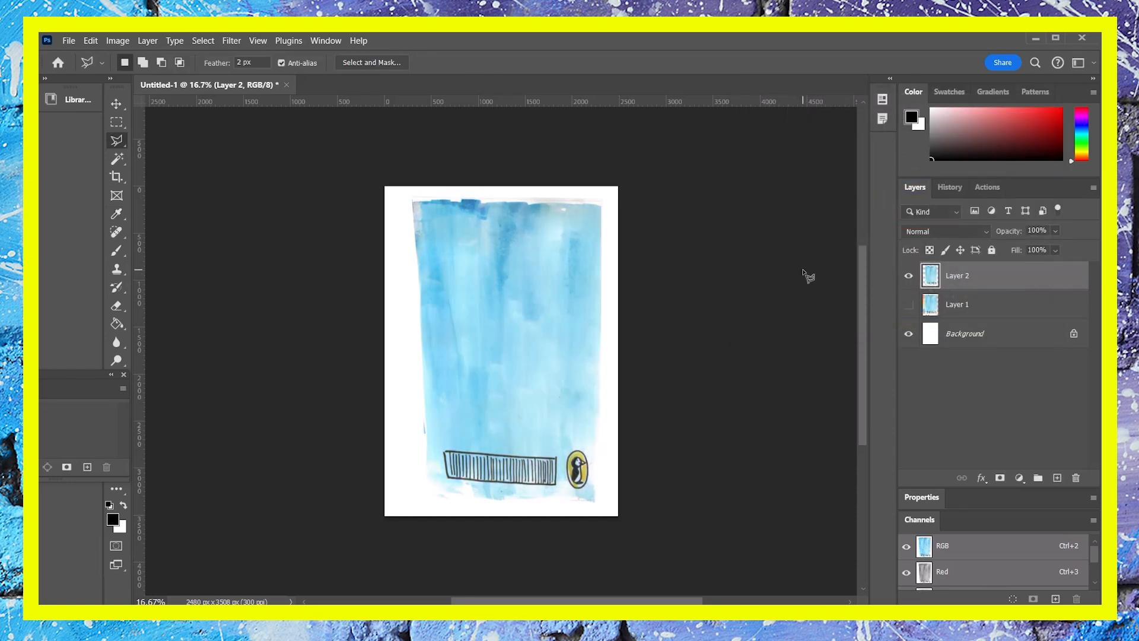
- Zoom in on the penguin logo and select its oval outline
key(ctrl+plus)
key(ctrl+plus)
key(ctrl+plus)
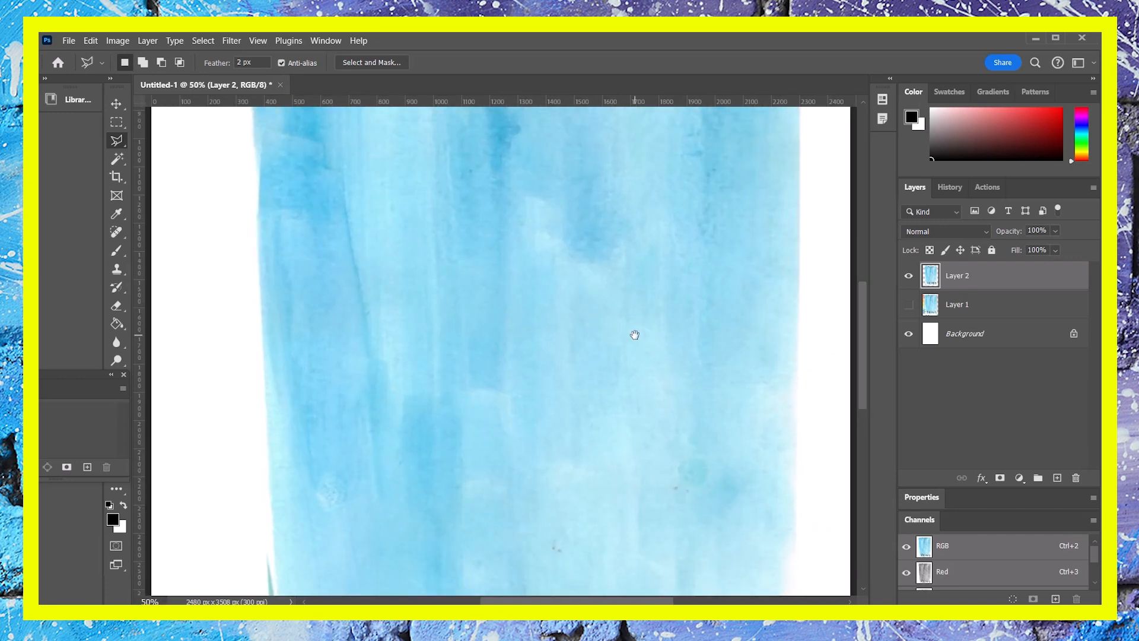
drag(620, 384, 547, 250)
drag(646, 454, 566, 310)
drag(631, 332, 635, 265)
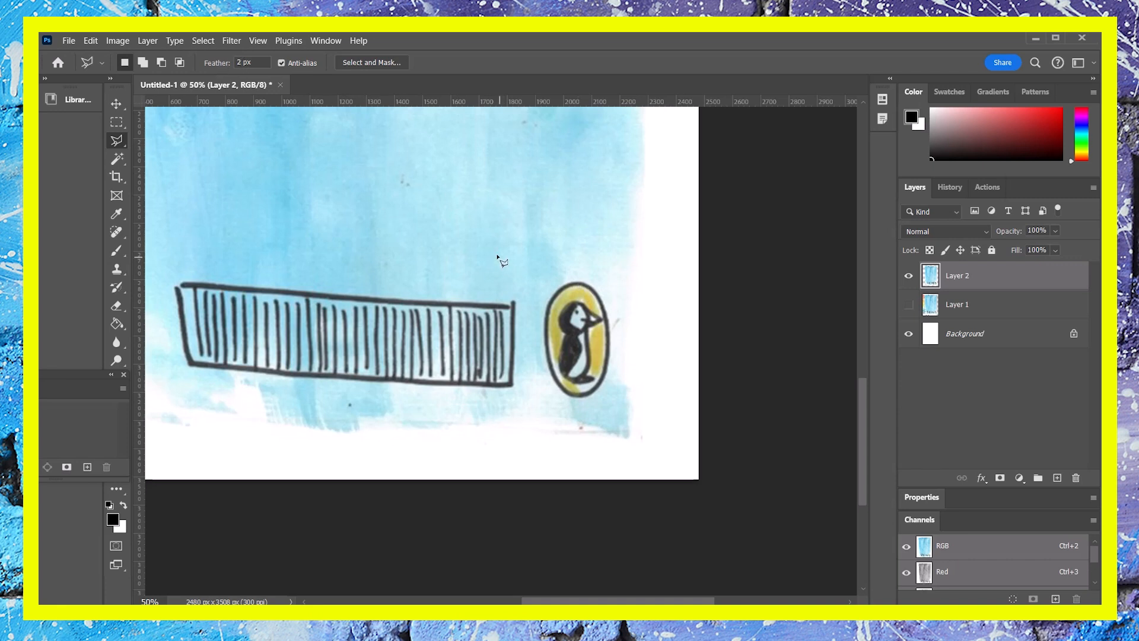
click(576, 282)
mouse_move(592, 287)
mouse_down()
mouse_move(611, 318)
mouse_move(609, 354)
mouse_move(583, 400)
mouse_move(557, 386)
mouse_move(543, 347)
mouse_move(542, 305)
mouse_move(589, 288)
mouse_up()
key(i)
key(ctrl+u)
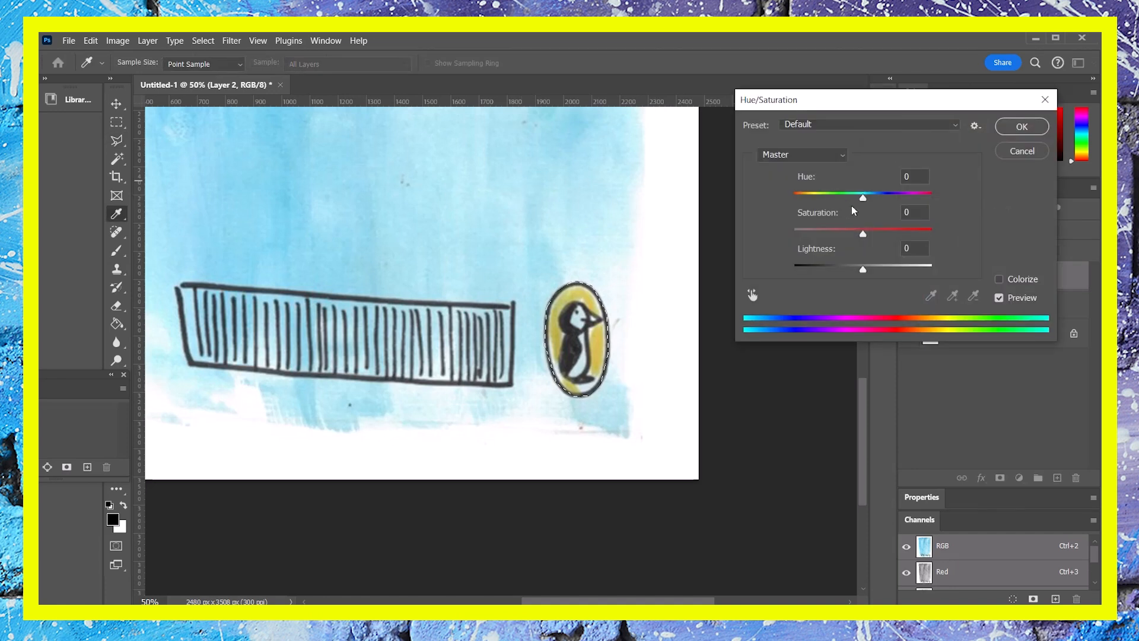
mouse_move(860, 199)
mouse_down()
mouse_move(926, 202)
mouse_move(864, 199)
mouse_up()
click(1019, 152)
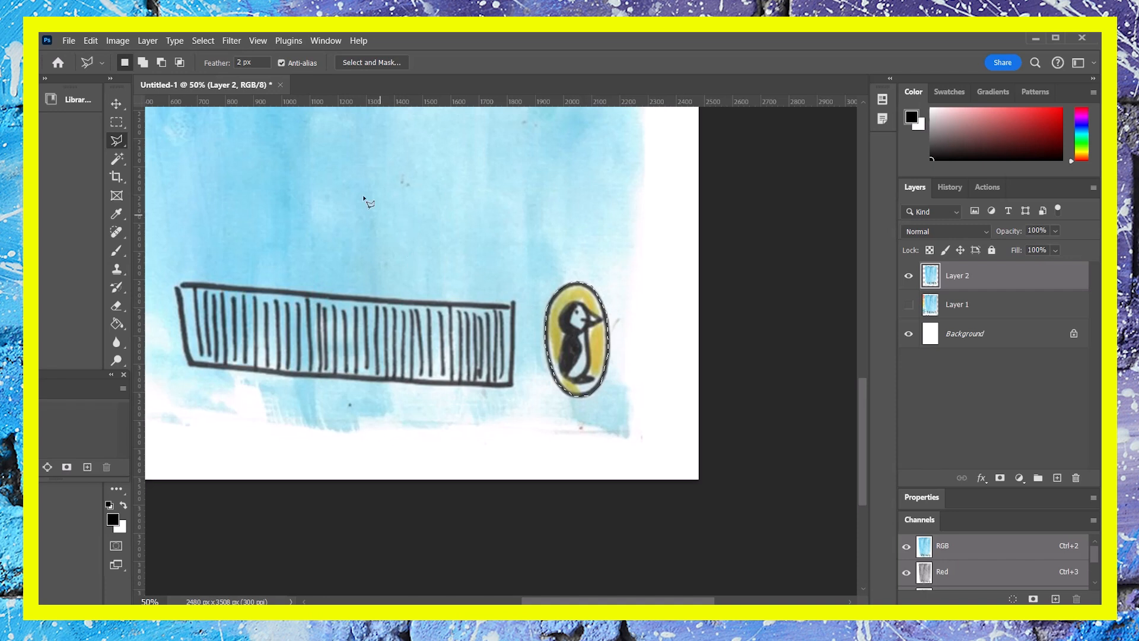
- Invert the selection so everything except the penguin oval is selected
click(203, 40)
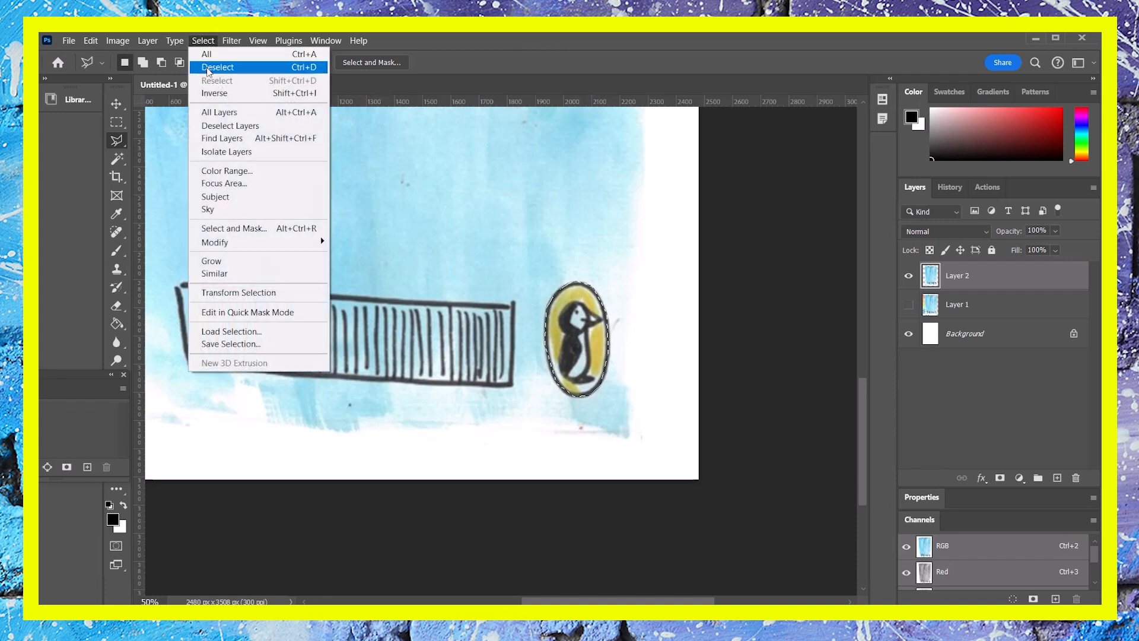
click(209, 93)
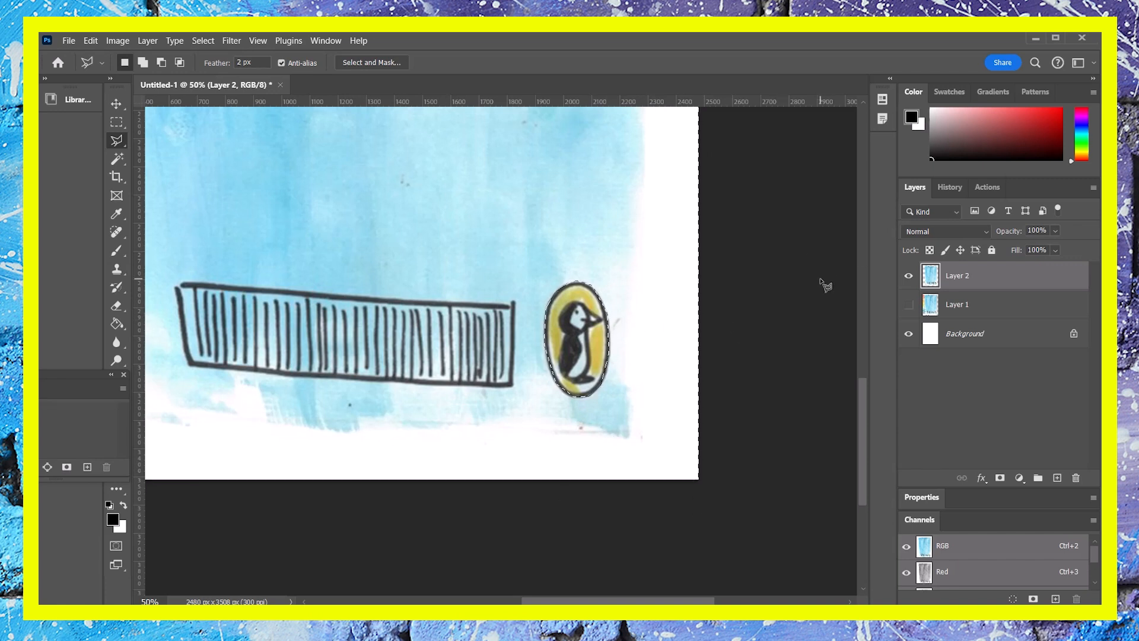
key(ctrl+minus)
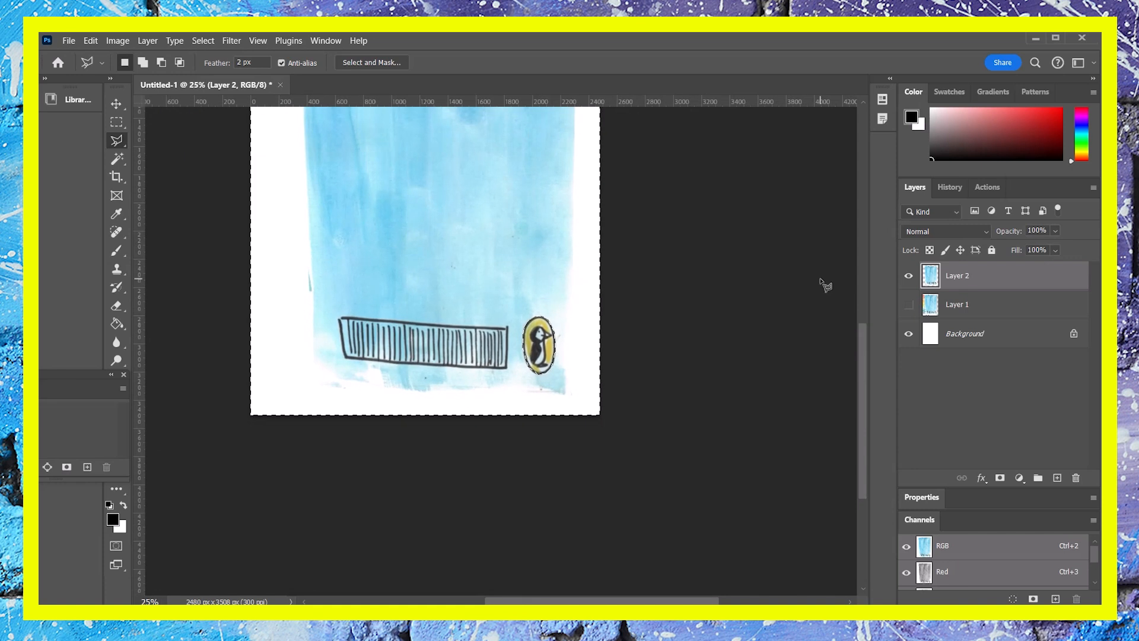
- Recolour the selected area with Hue/Saturation at hue +92 and saturation +44, then deselect
drag(692, 259, 696, 437)
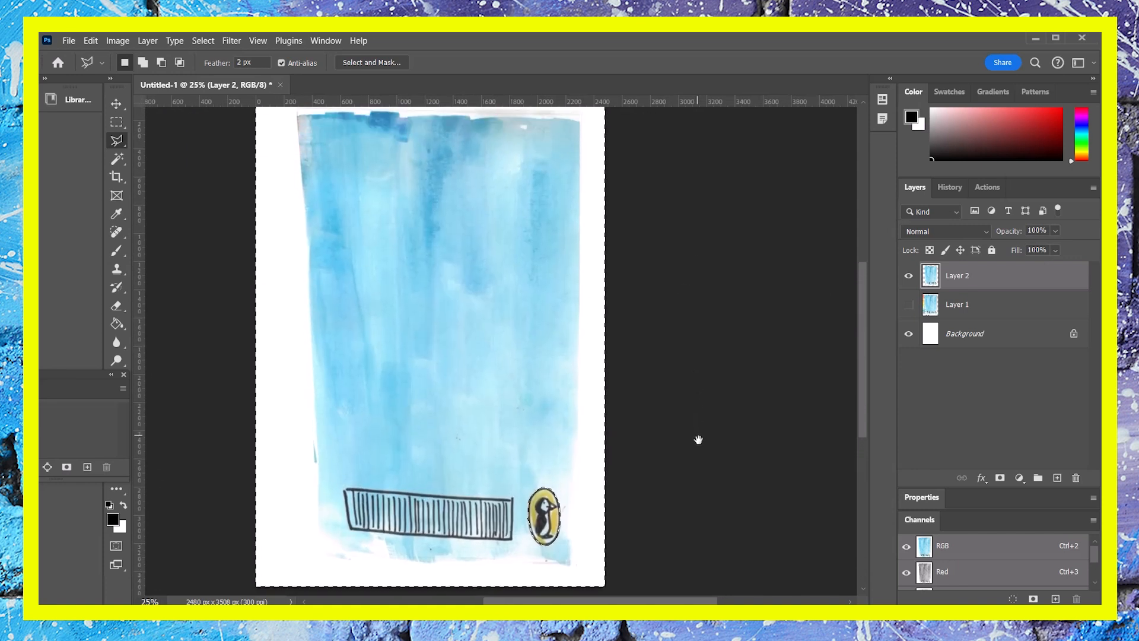
drag(706, 320, 702, 300)
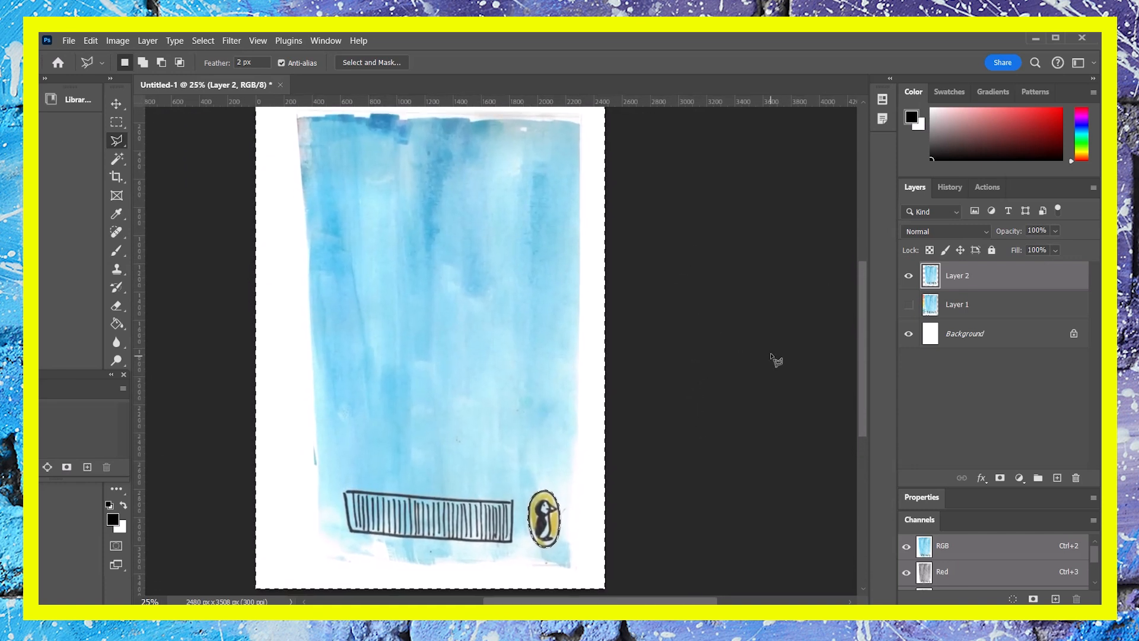
key(ctrl+u)
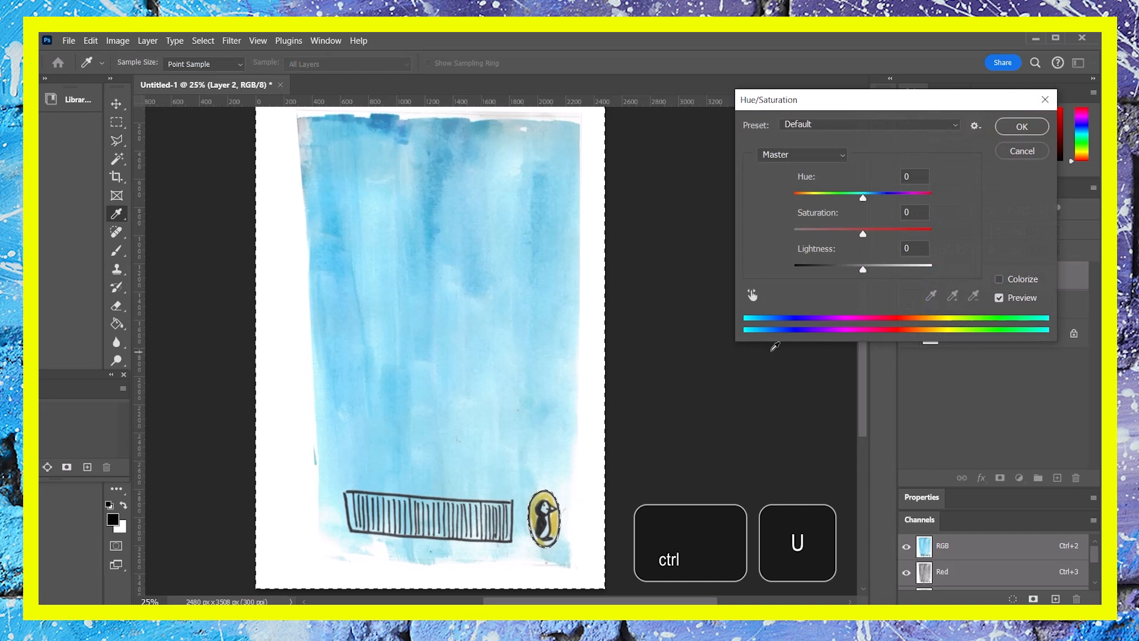
mouse_move(862, 198)
mouse_down()
mouse_move(813, 201)
mouse_move(915, 202)
mouse_up()
drag(864, 234, 893, 233)
drag(918, 195, 908, 194)
click(907, 196)
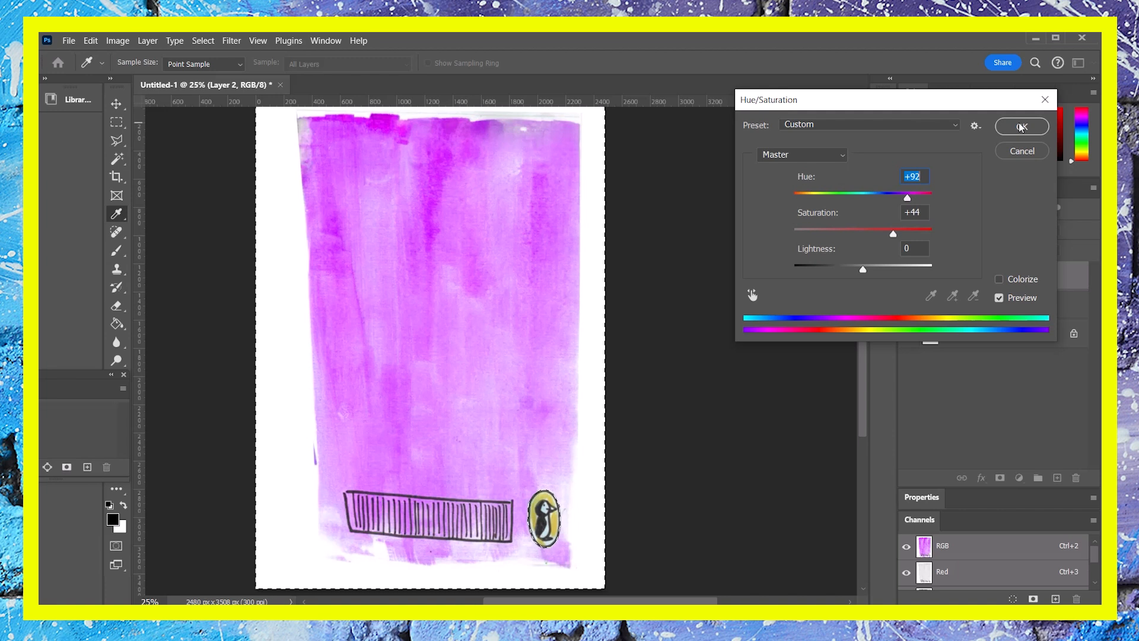
click(1021, 127)
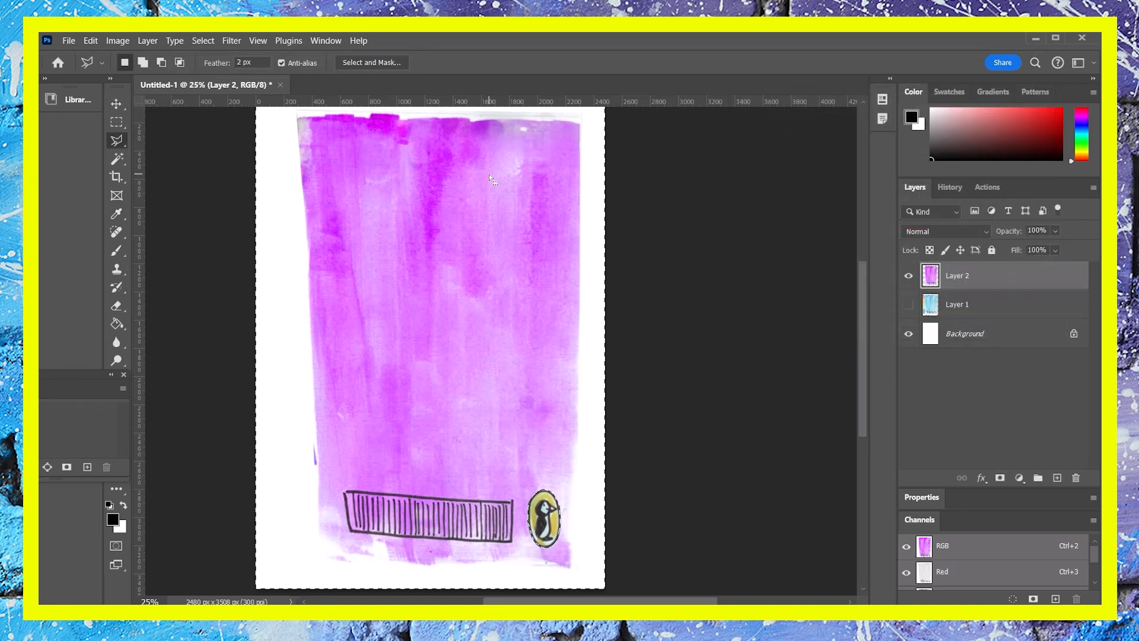
key(ctrl+d)
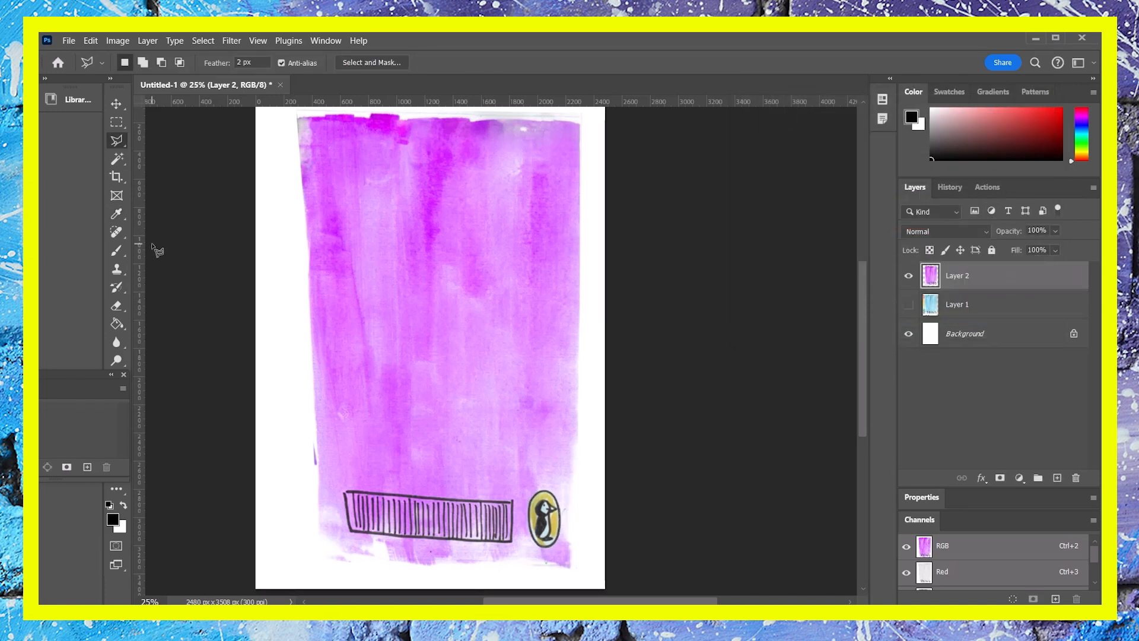
- Add a new layer and type the title text GEORGE near the top of the cover
click(1056, 478)
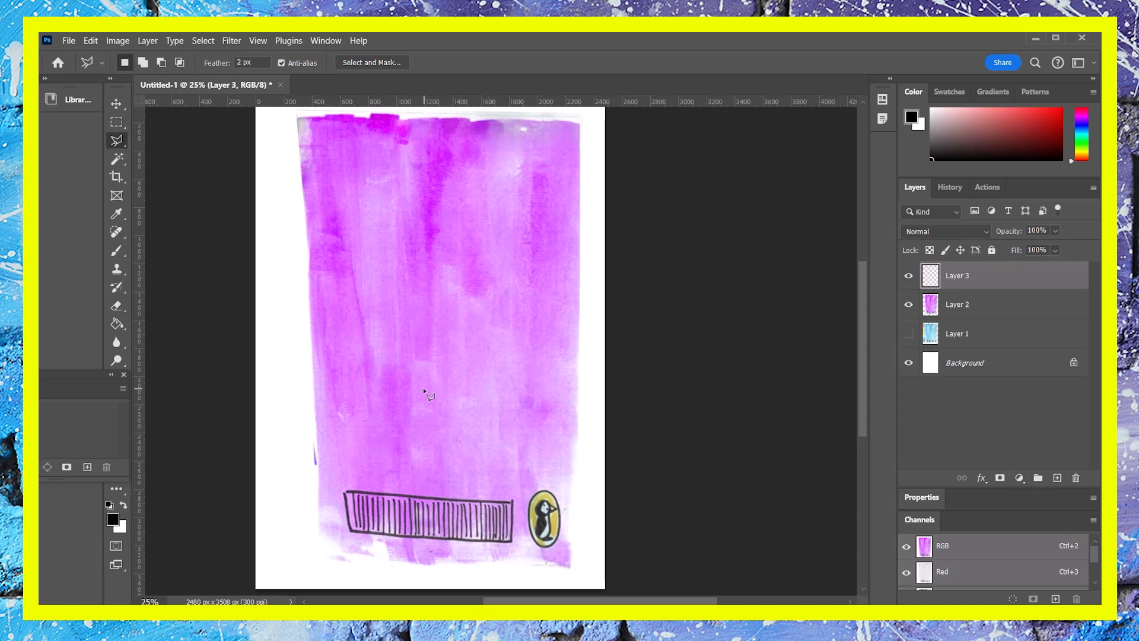
drag(93, 377, 95, 494)
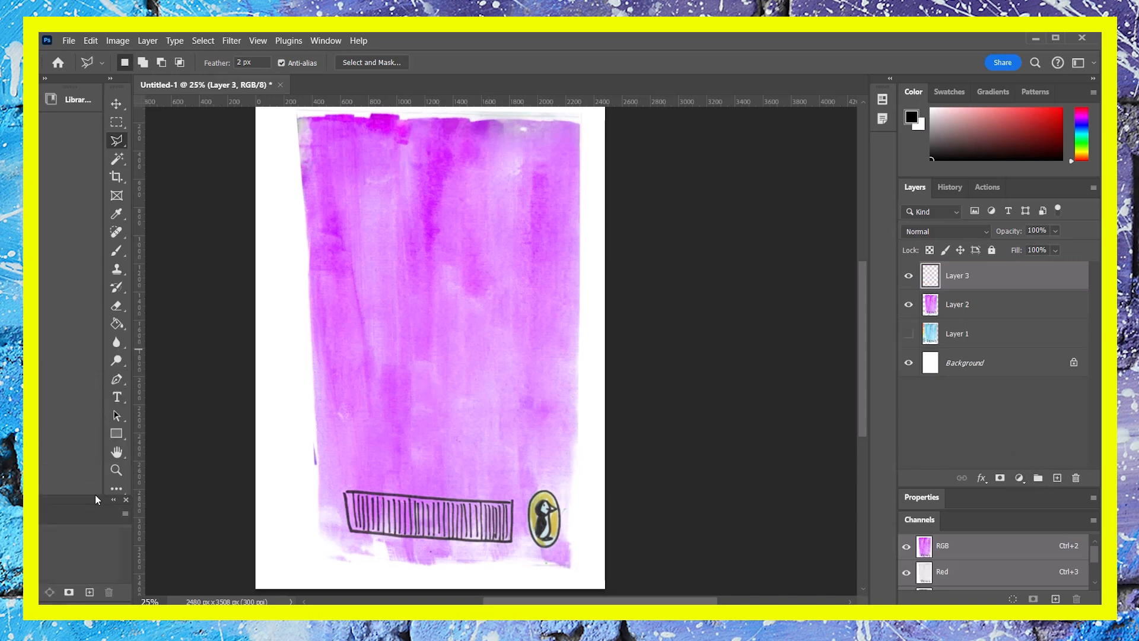
click(117, 397)
click(352, 235)
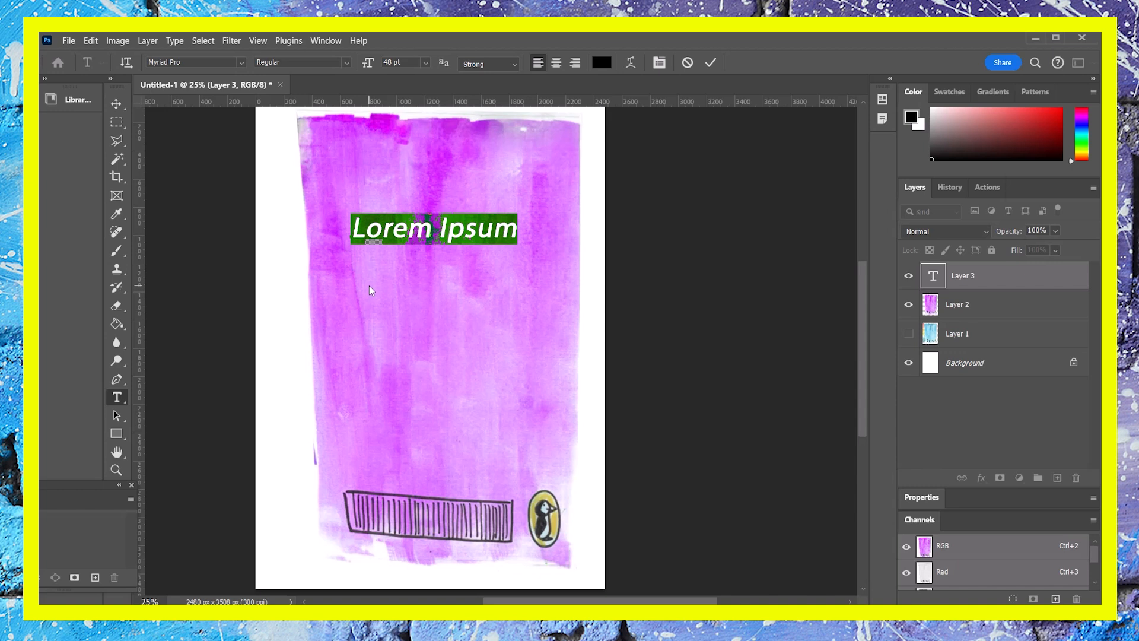
text(G )
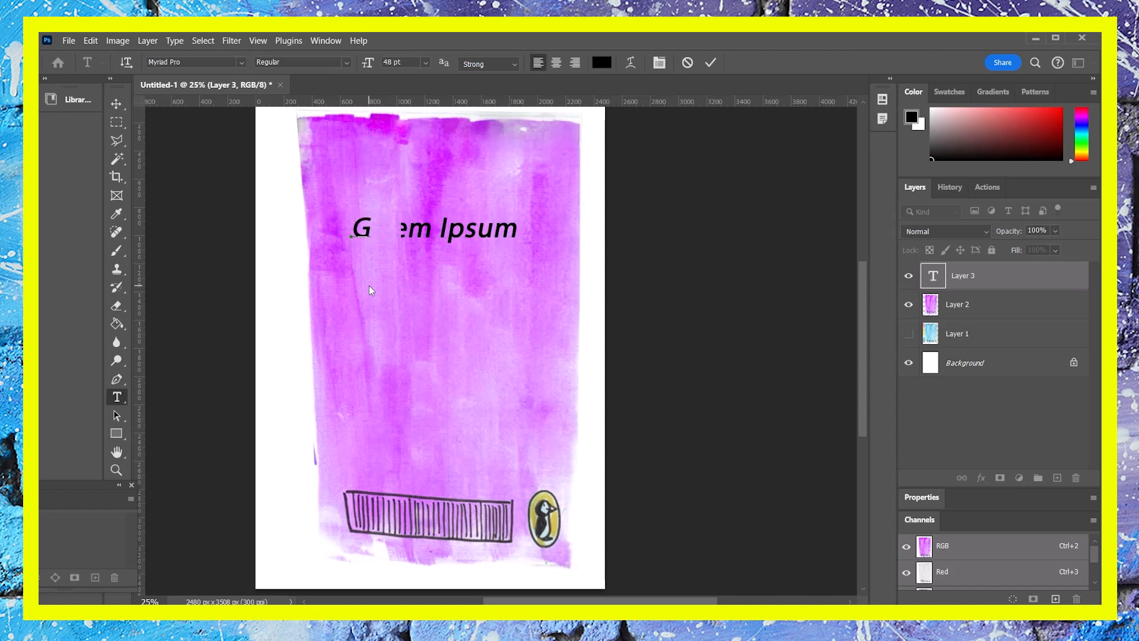
text(EORGE)
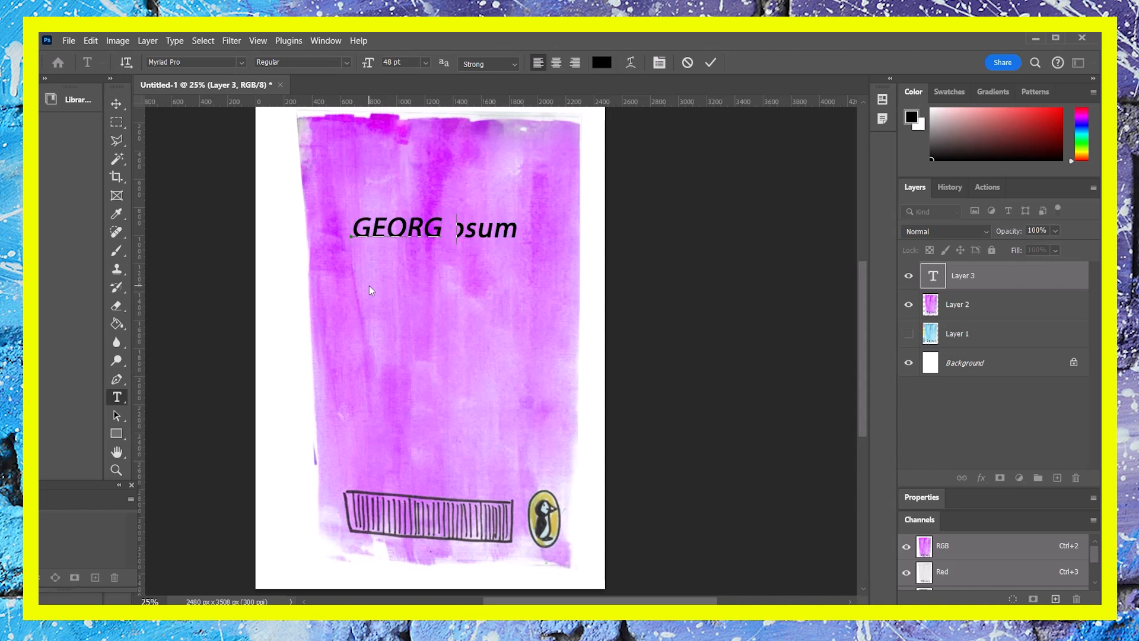
- Set the GEORGE text's font to Showcard Gothic
double_click(934, 277)
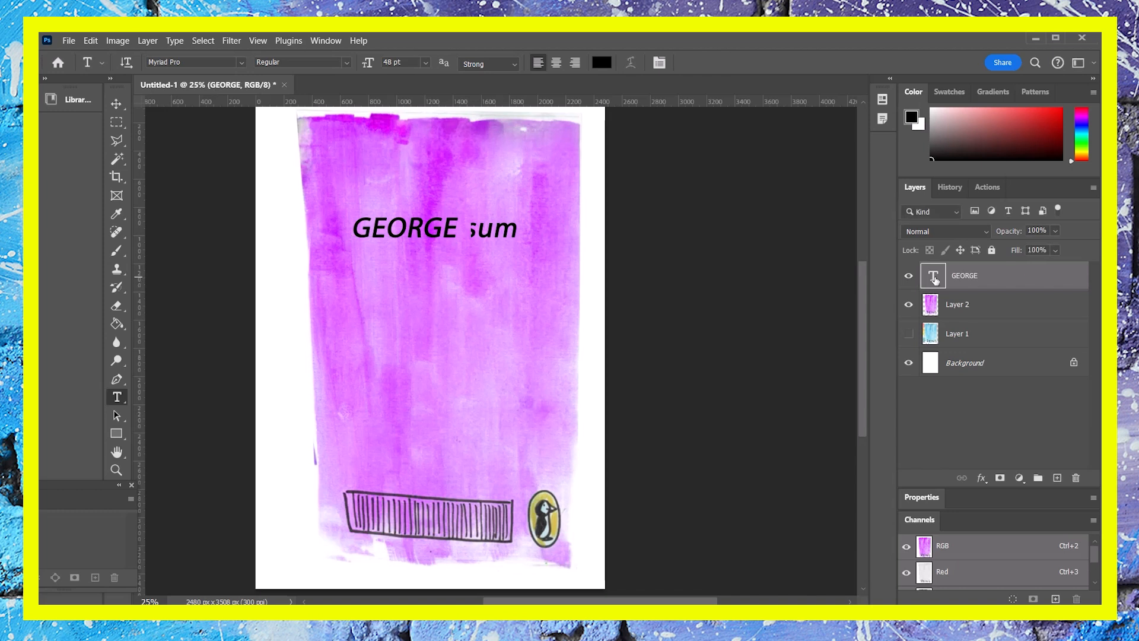
click(241, 63)
key(Up)
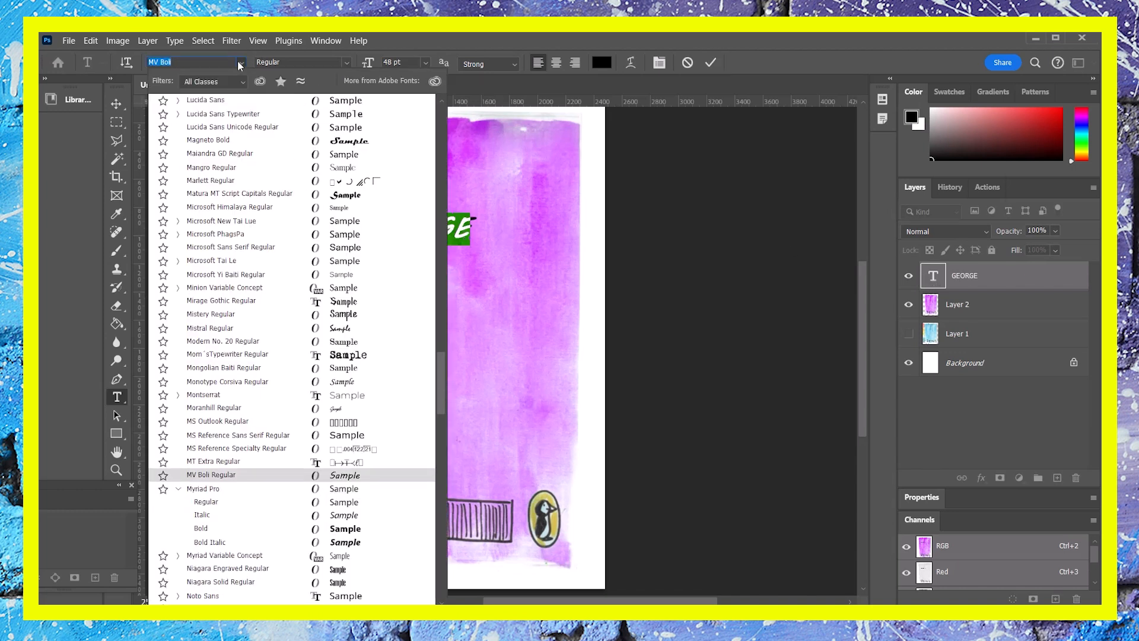
scroll(280, 365, down, 7)
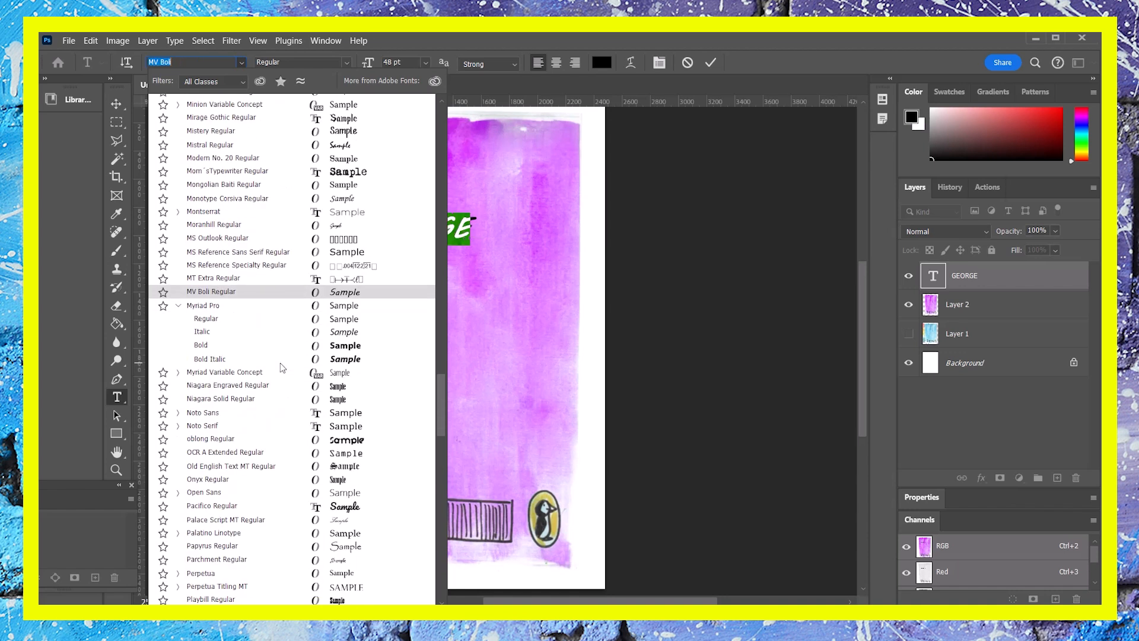
scroll(280, 364, down, 2)
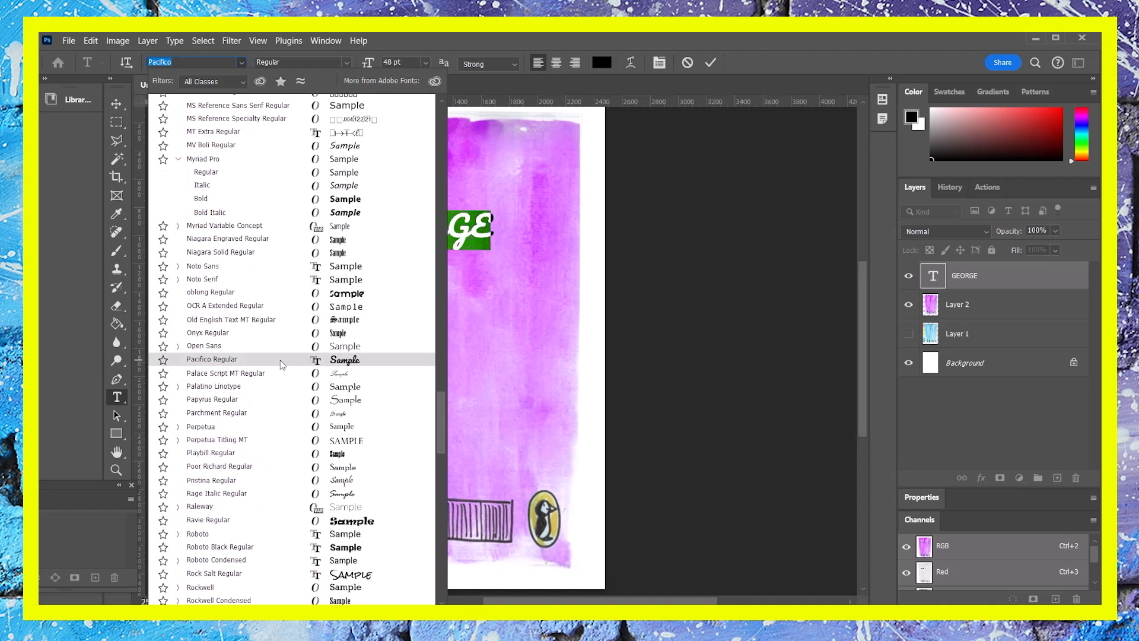
scroll(280, 360, down, 2)
scroll(280, 359, down, 5)
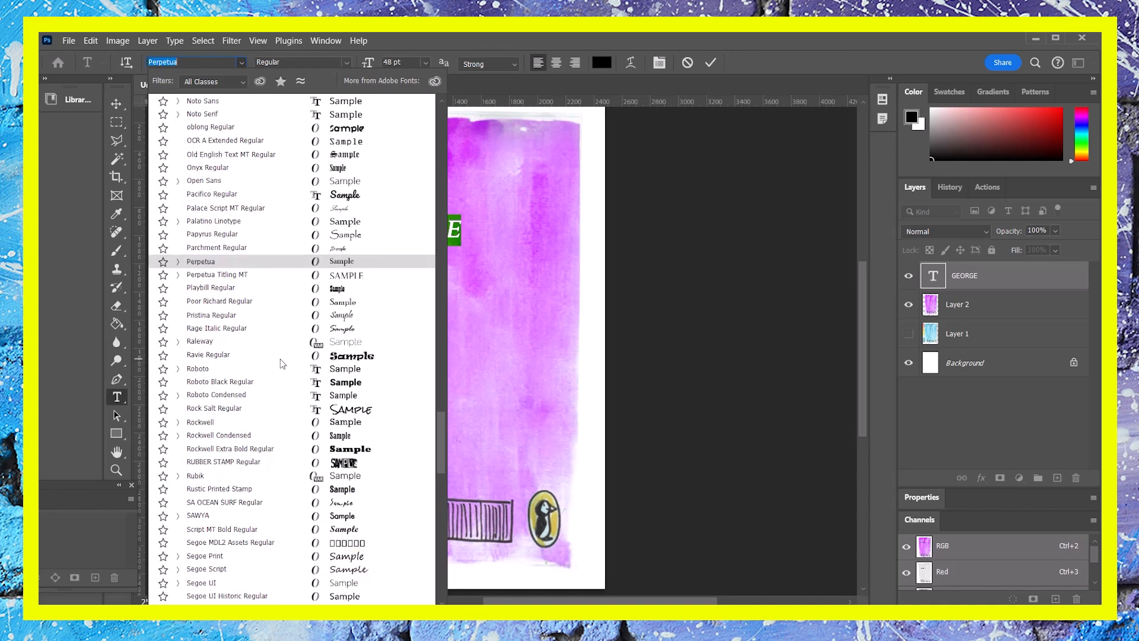
scroll(281, 359, down, 4)
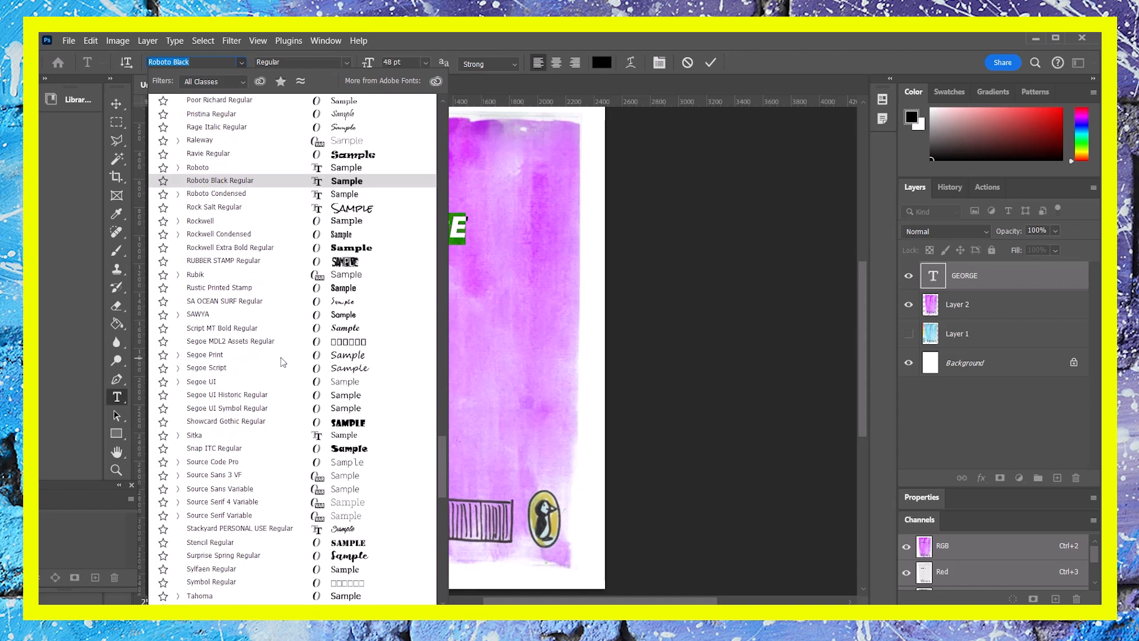
click(289, 424)
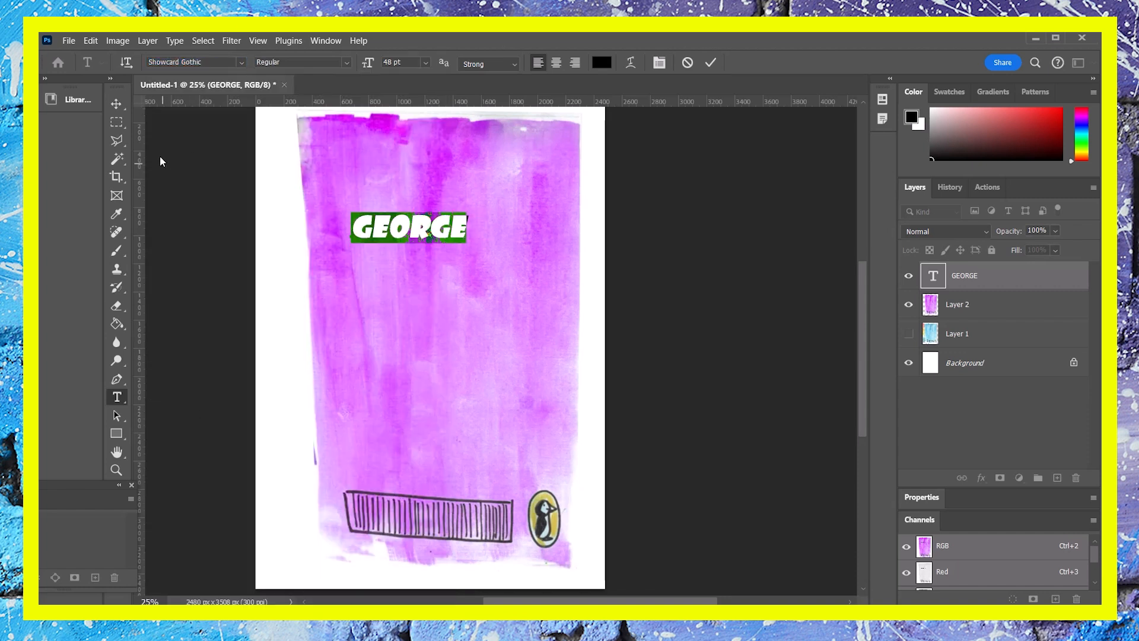
- Scale the GEORGE title up to about 175% and shift it slightly left
click(116, 103)
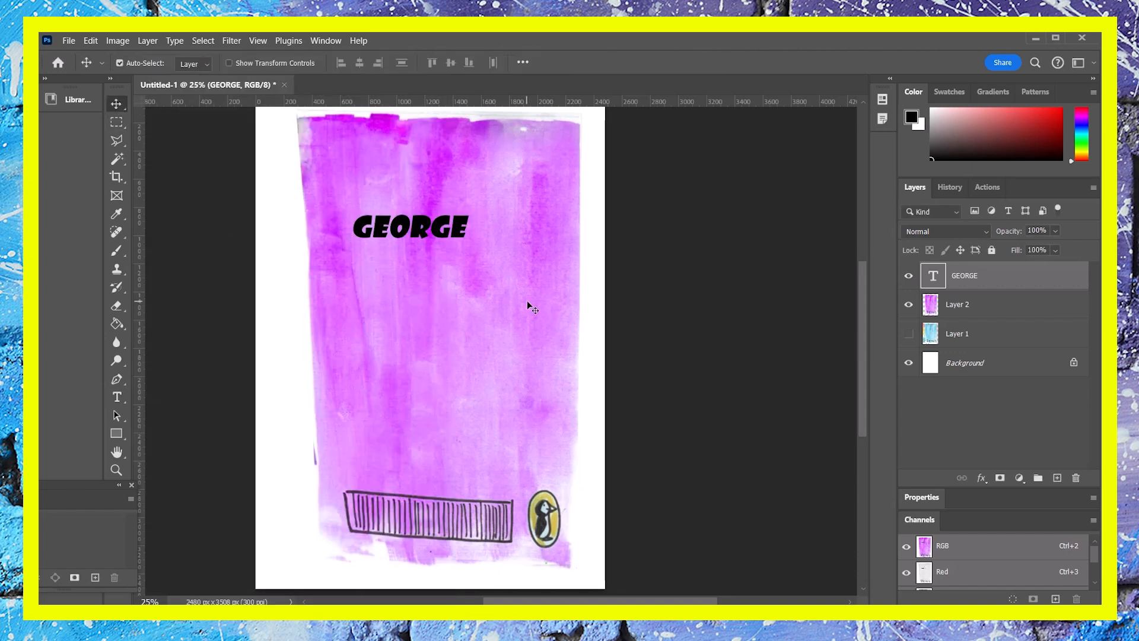
key(ctrl+t)
drag(469, 241, 556, 265)
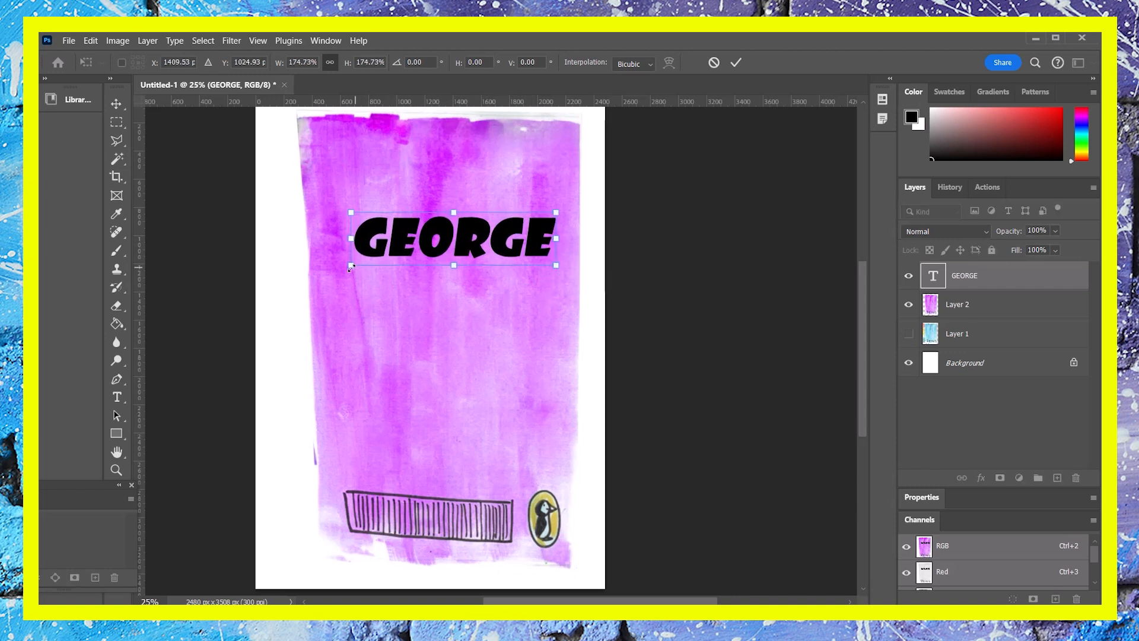
drag(351, 266, 321, 272)
key(Return)
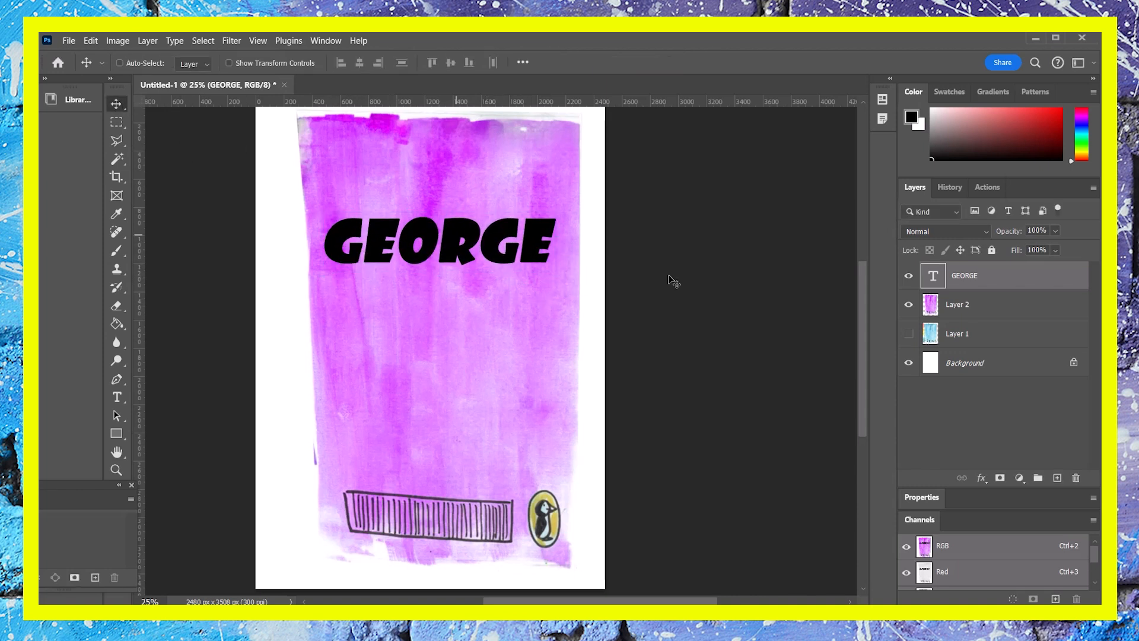
- Load the GEORGE text shape as a selection and hide the text layer
key(ctrl)
key(ctrl)
ctrl+click(934, 277)
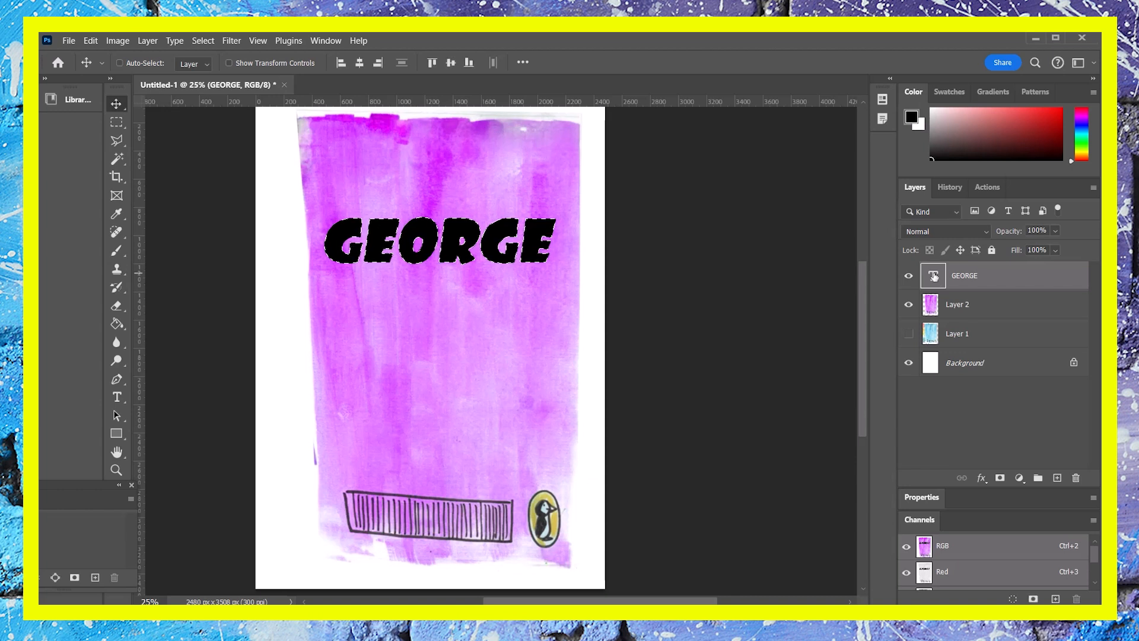
click(909, 276)
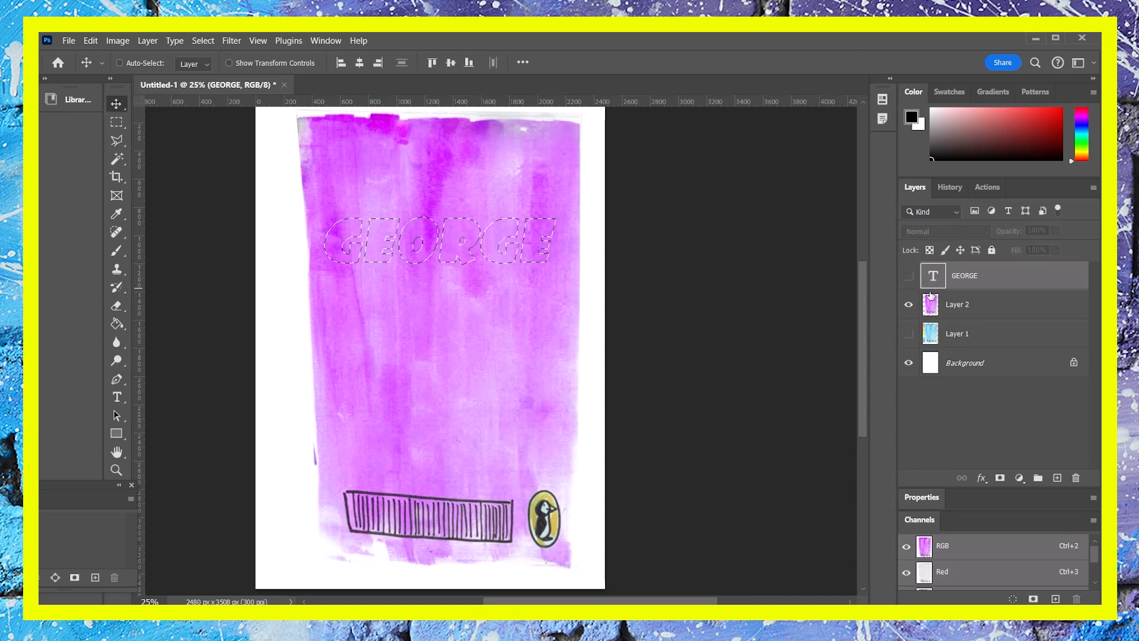
- Copy the purple watercolour inside the lettering selection onto a new layer and hide Layer 2
click(965, 307)
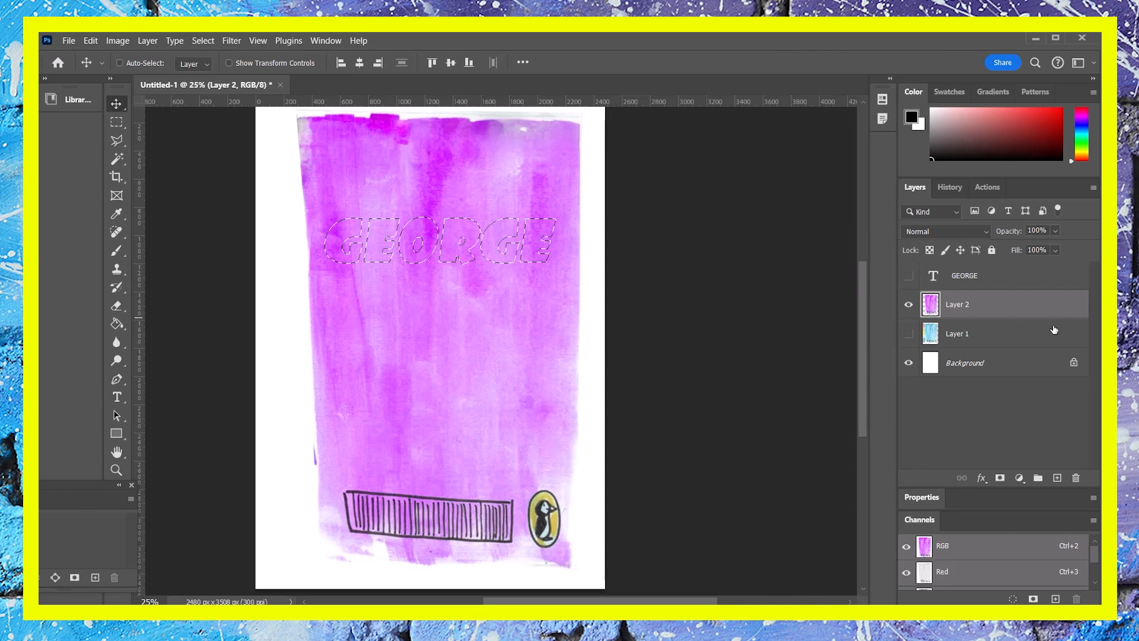
key(ctrl+j)
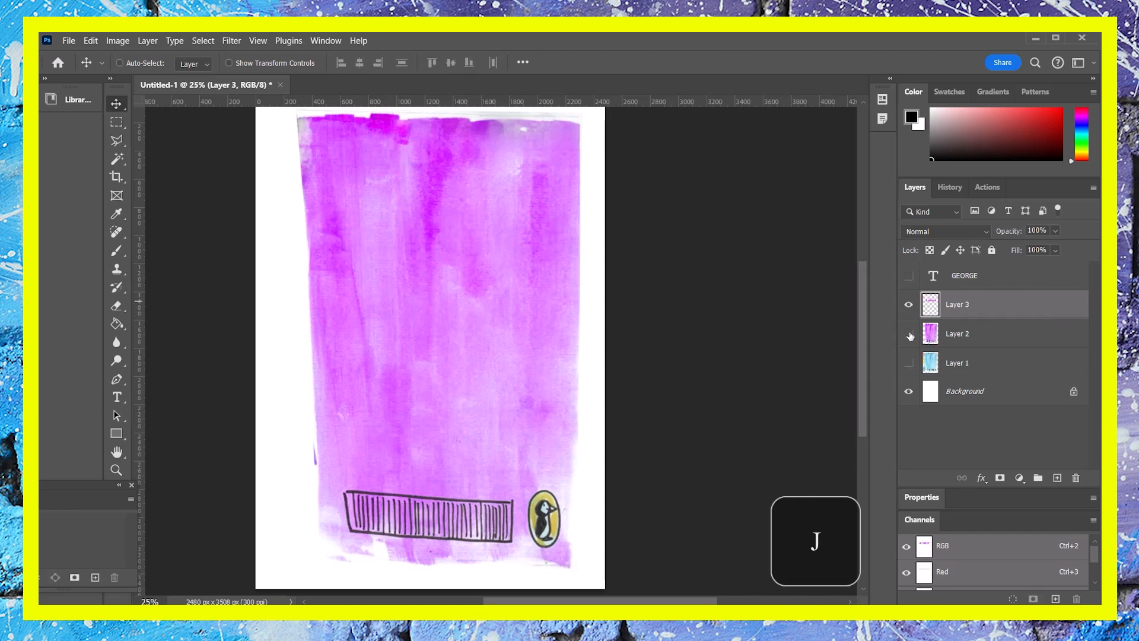
click(908, 334)
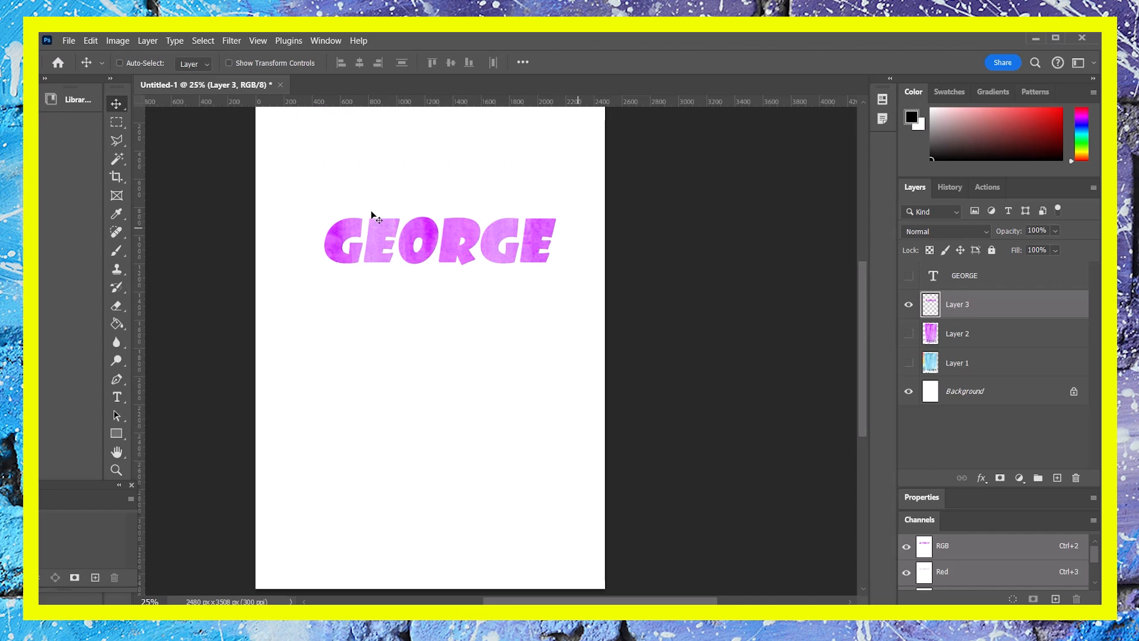